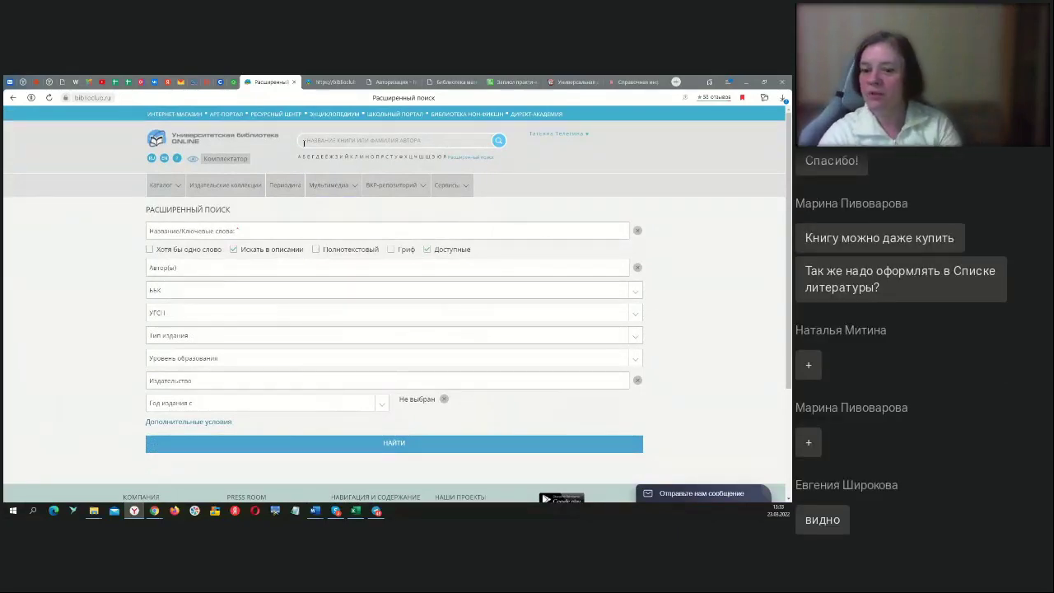
Return to the library's home page and reopen the advanced search form (Расширенный поиск).
click(230, 145)
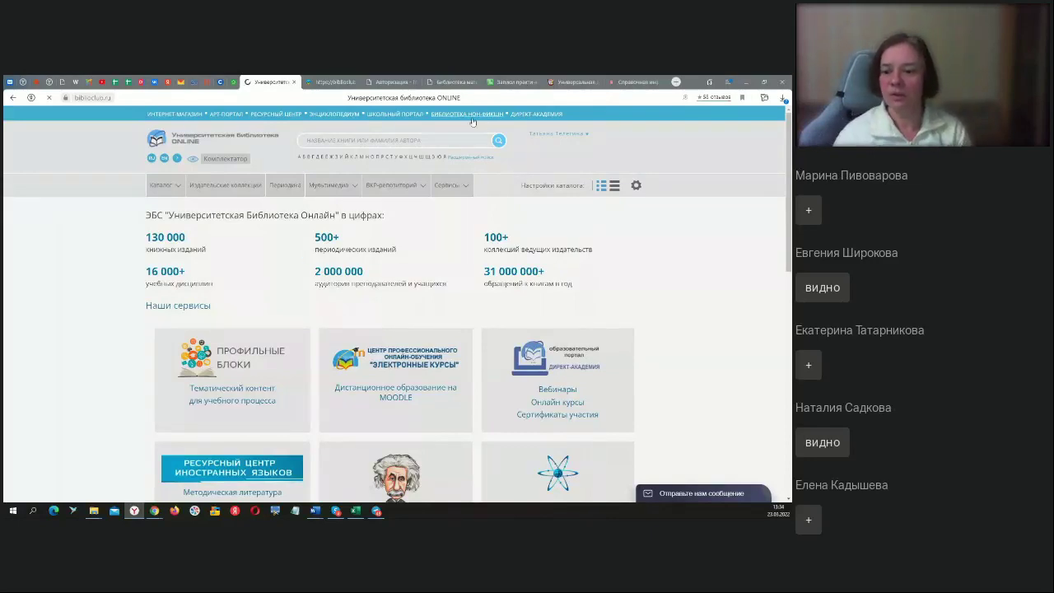
click(332, 140)
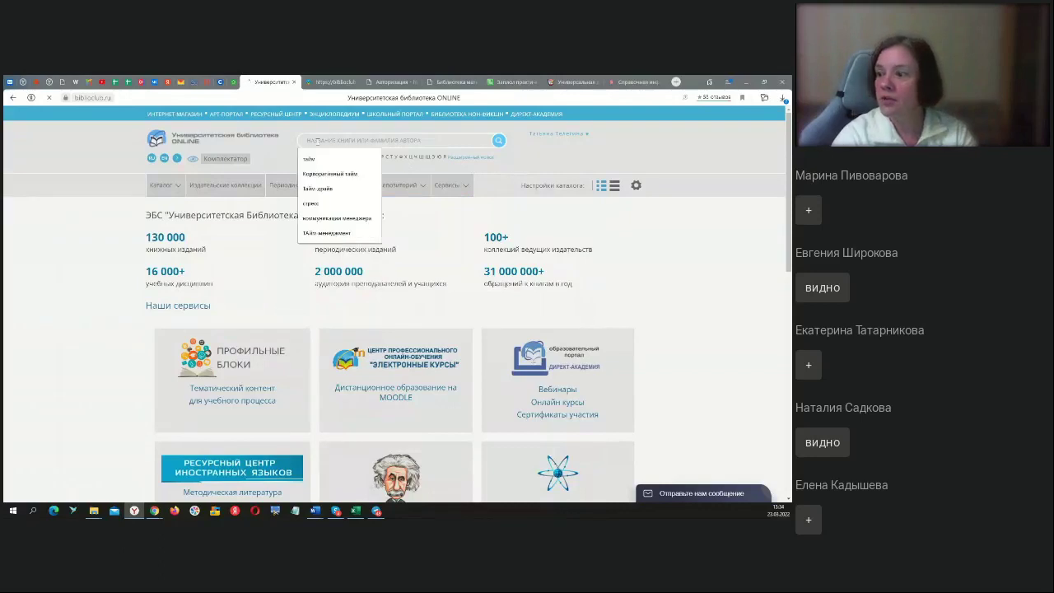
click(498, 140)
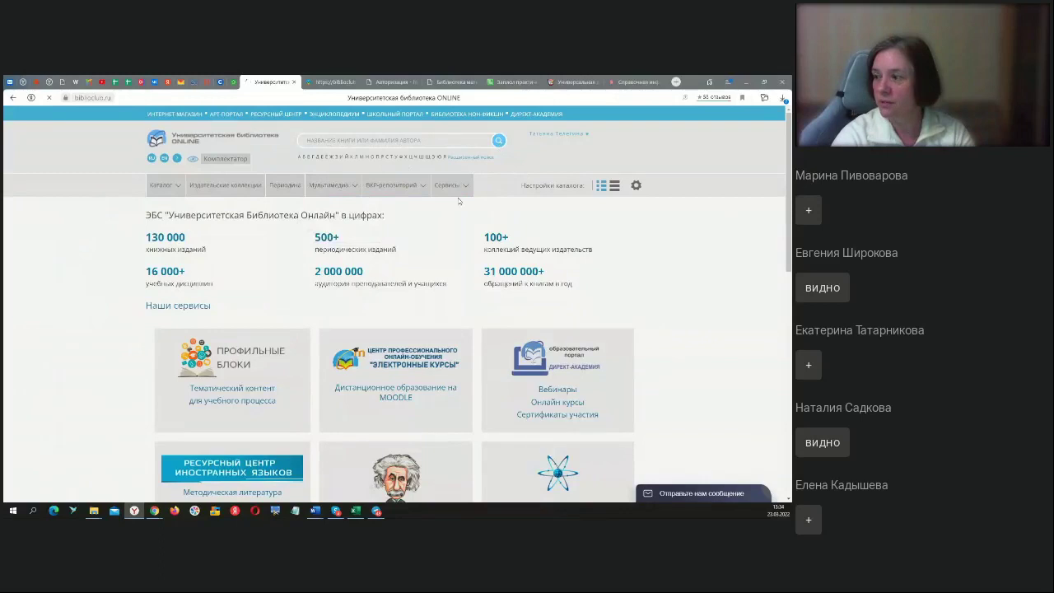
click(471, 158)
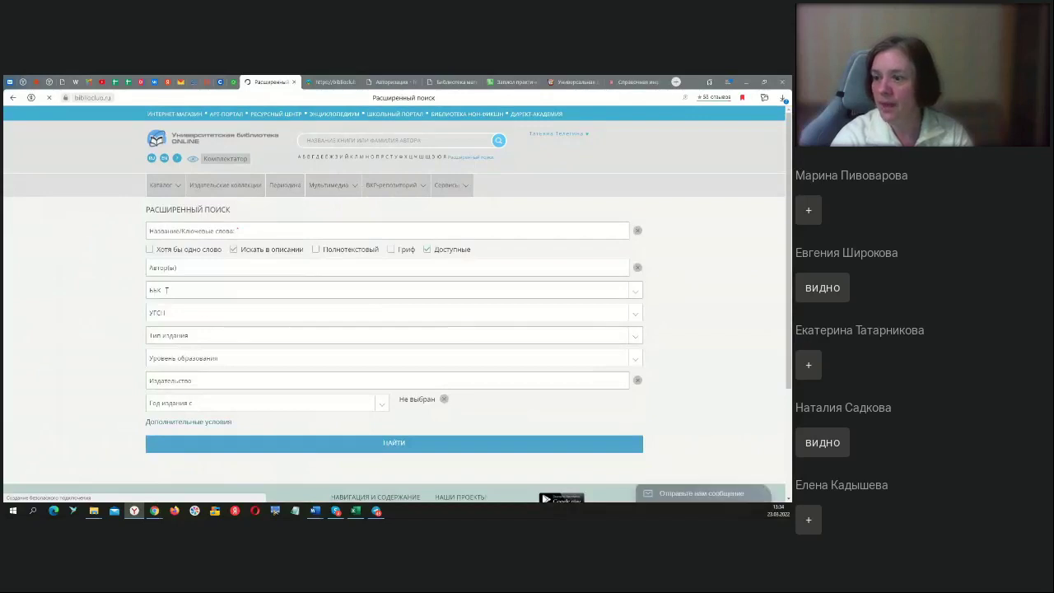
In the ББК classification, expand 6/8 Социальные и гуманитарные науки and its section 78 on library, bibliographic and information activity.
click(637, 294)
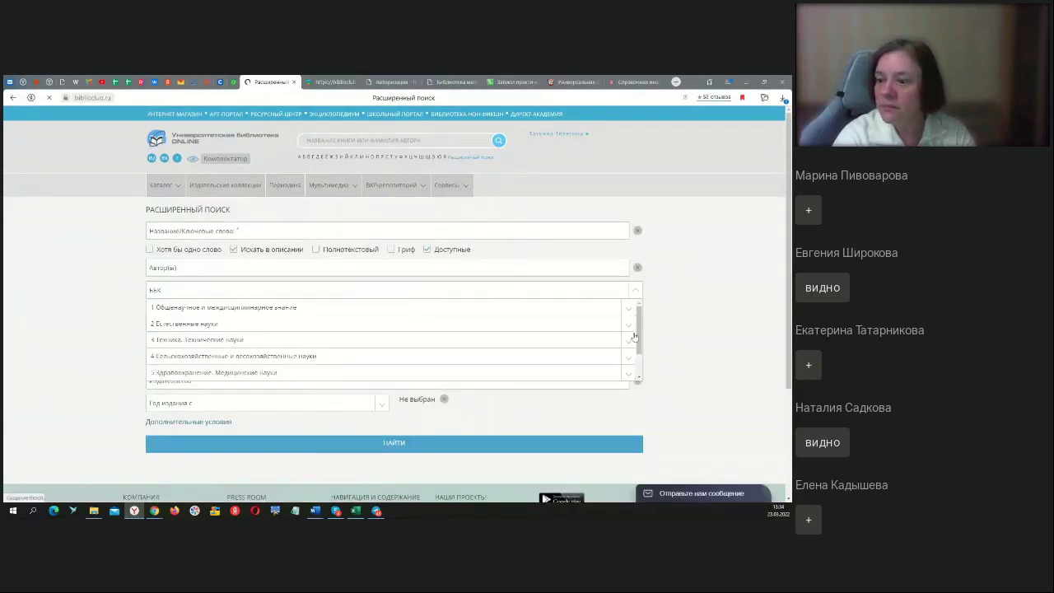
scroll(558, 341, down, 1)
scroll(557, 340, down, 5)
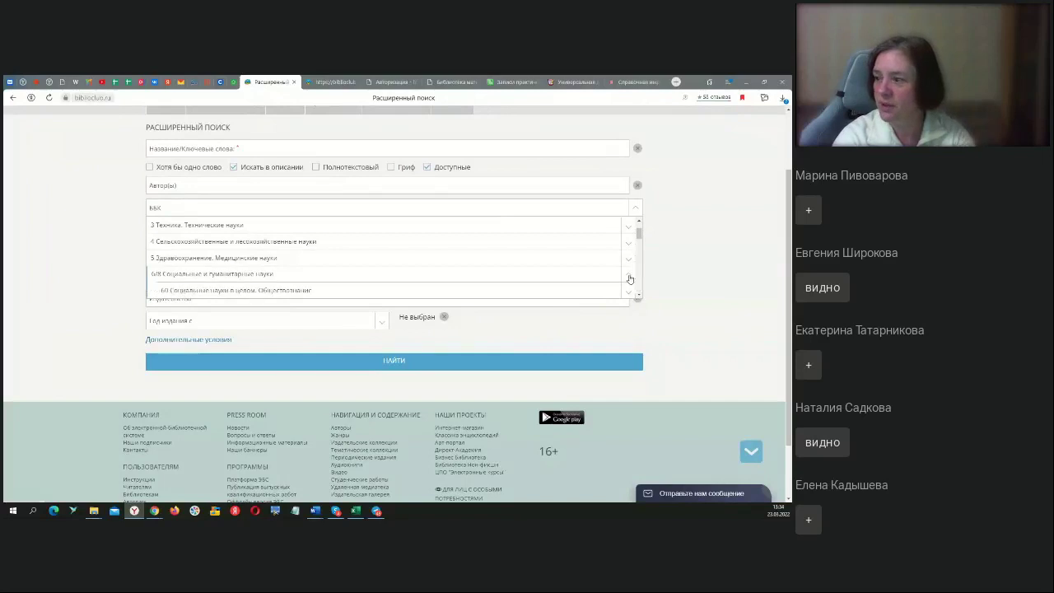
click(599, 277)
scroll(599, 278, down, 3)
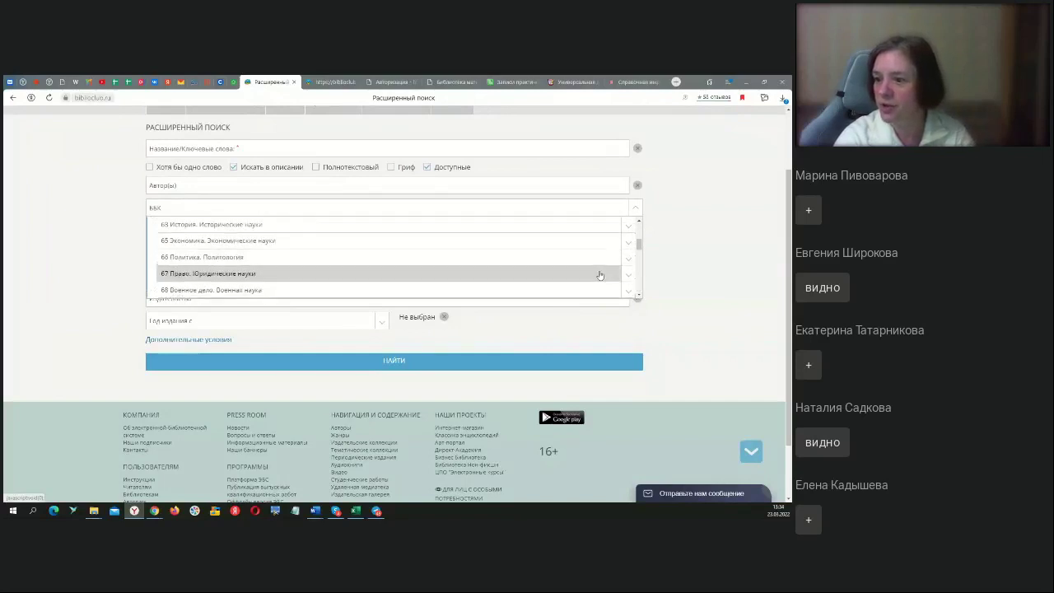
scroll(598, 274, down, 2)
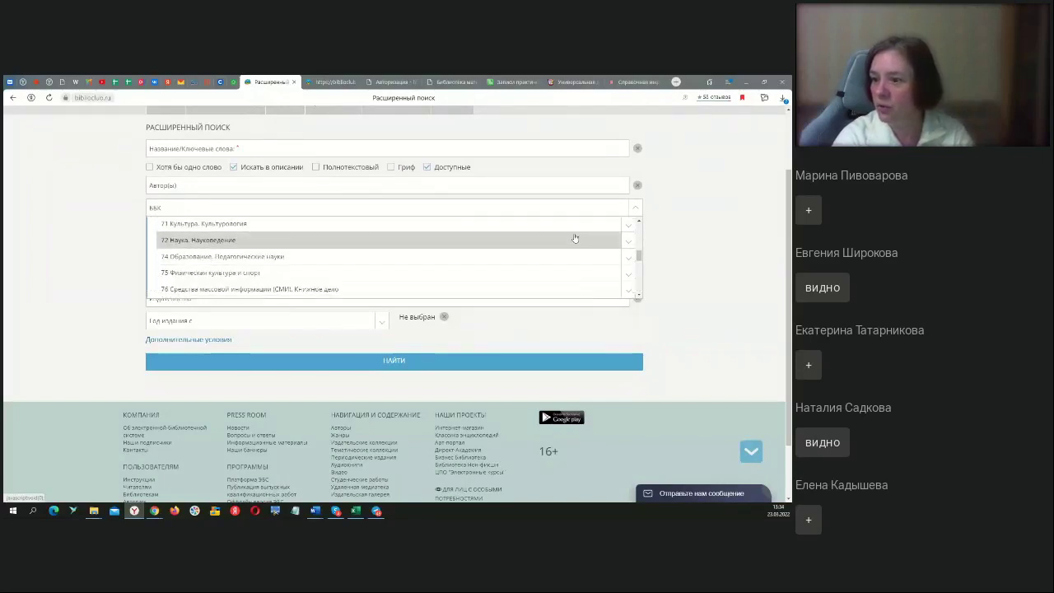
scroll(574, 260, down, 2)
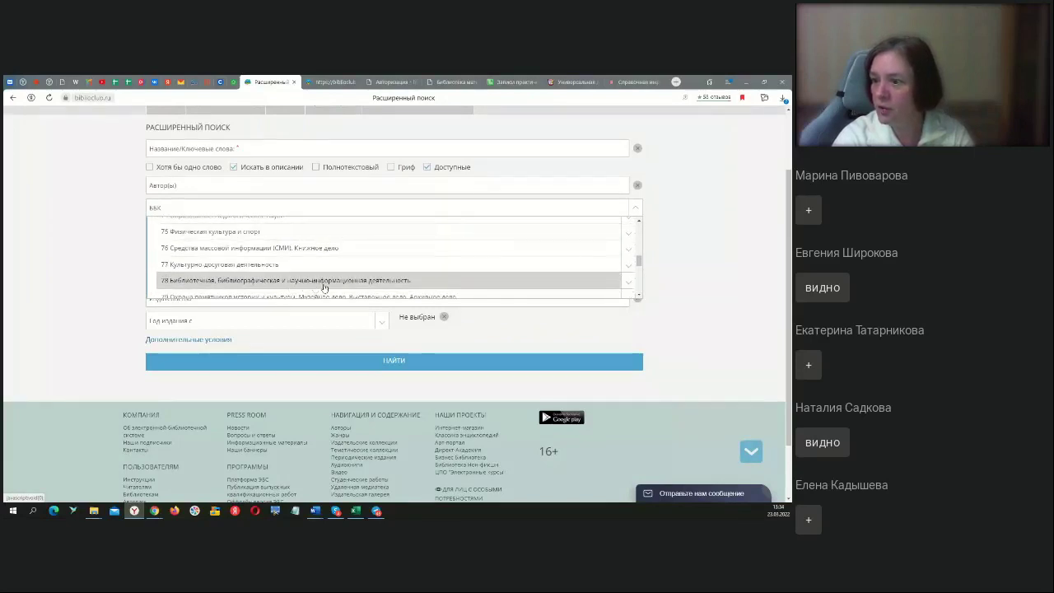
click(628, 284)
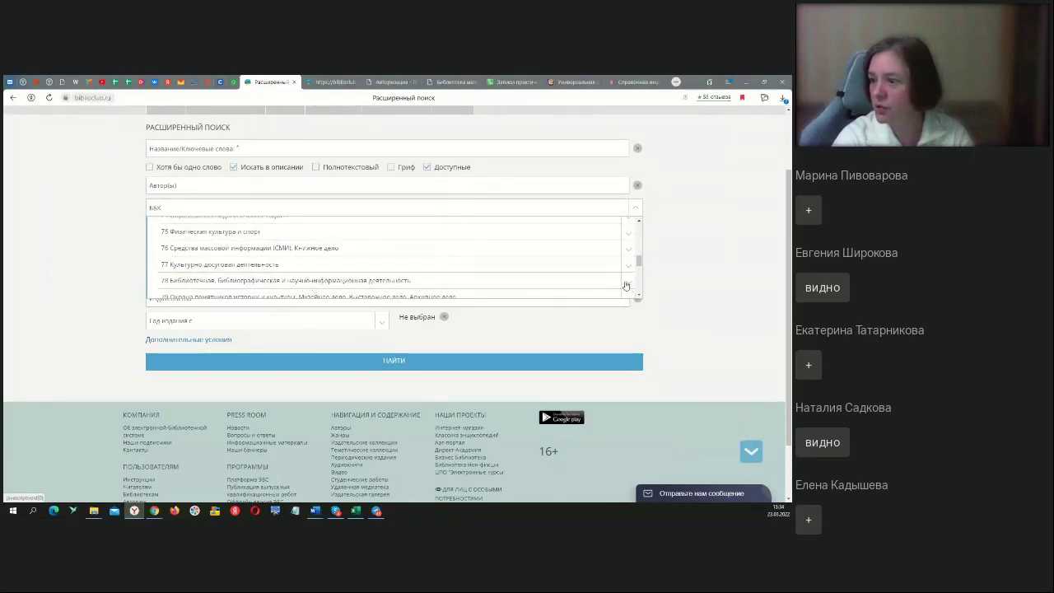
Look through the subsections of section 78 and set ББК to 78.3 Библиотечное дело. Библиотековедение.
scroll(544, 273, down, 2)
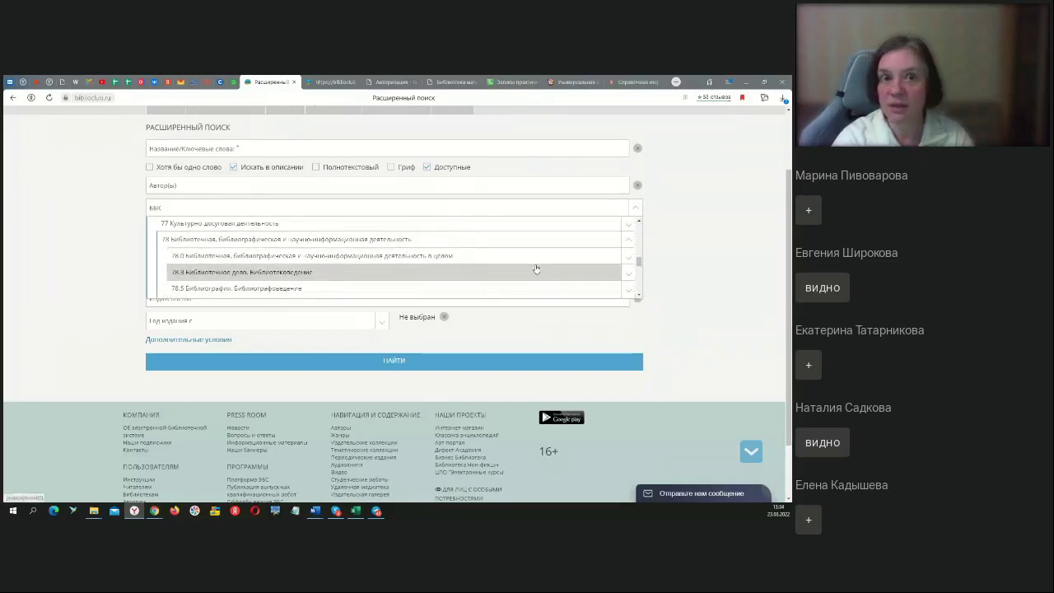
scroll(517, 266, down, 3)
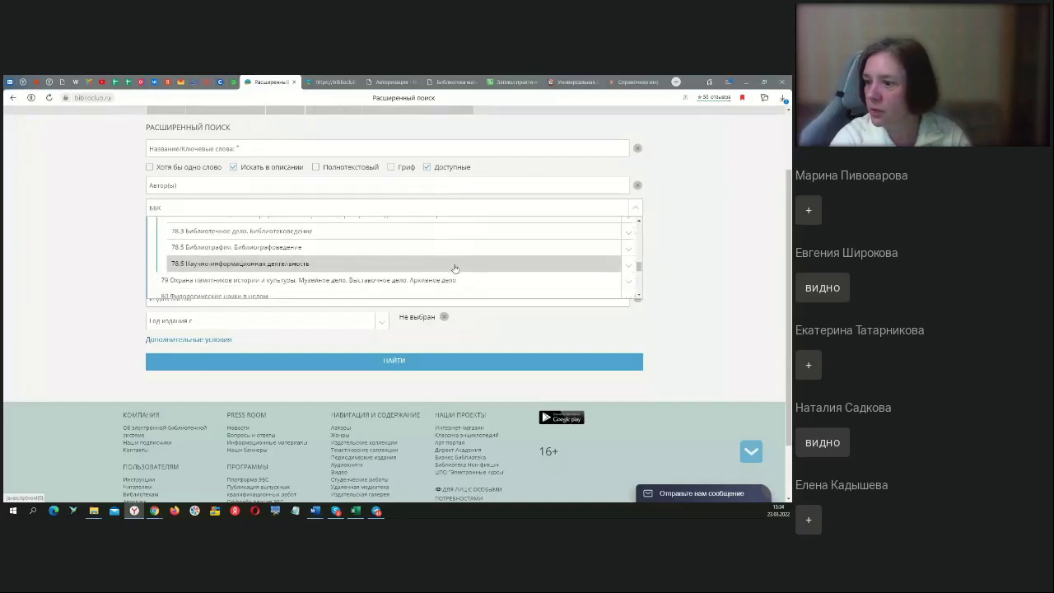
scroll(454, 268, up, 3)
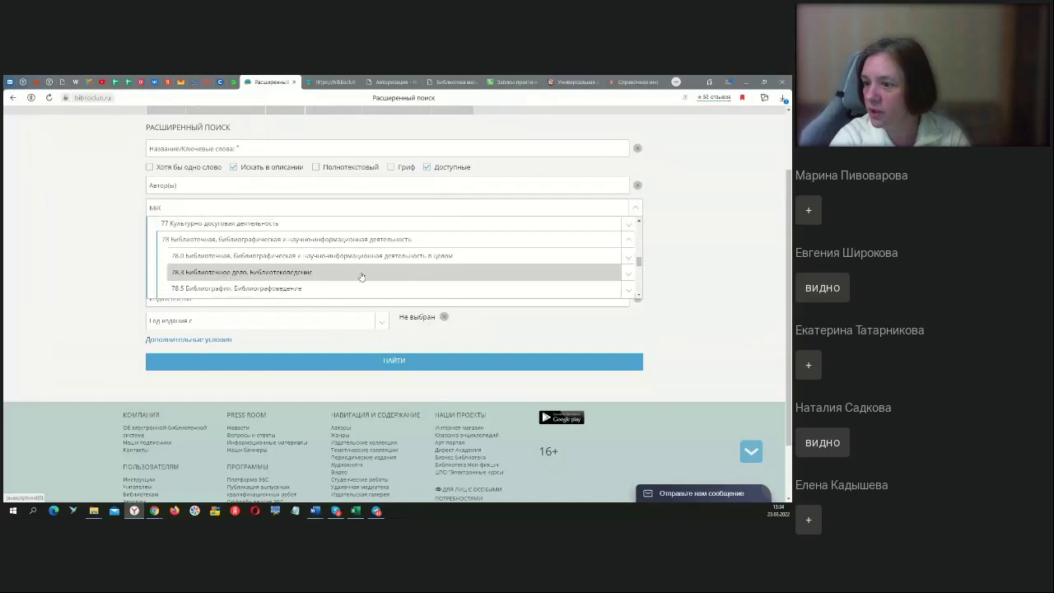
click(628, 276)
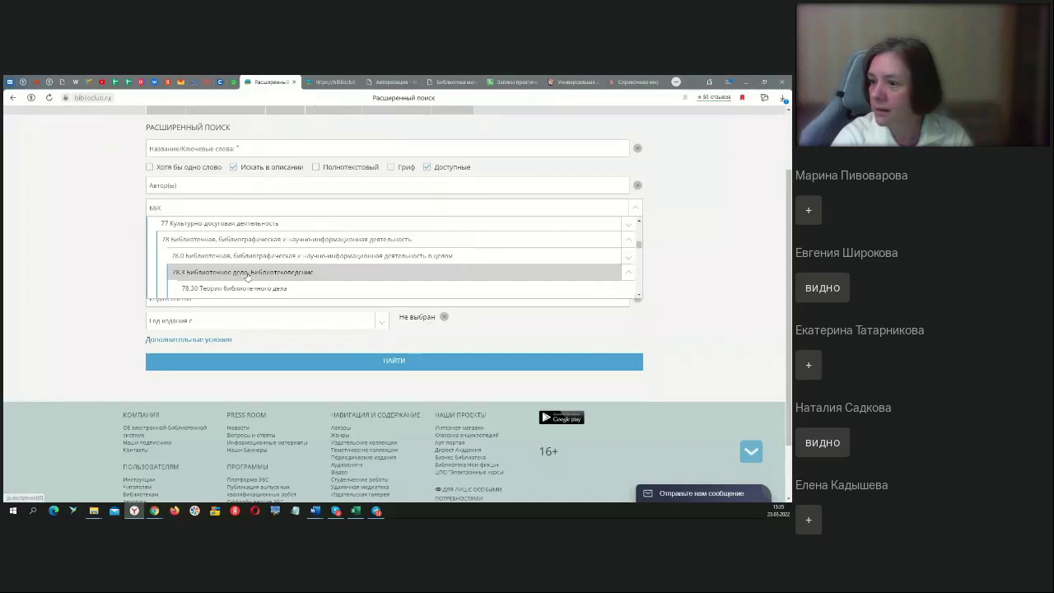
scroll(253, 276, down, 5)
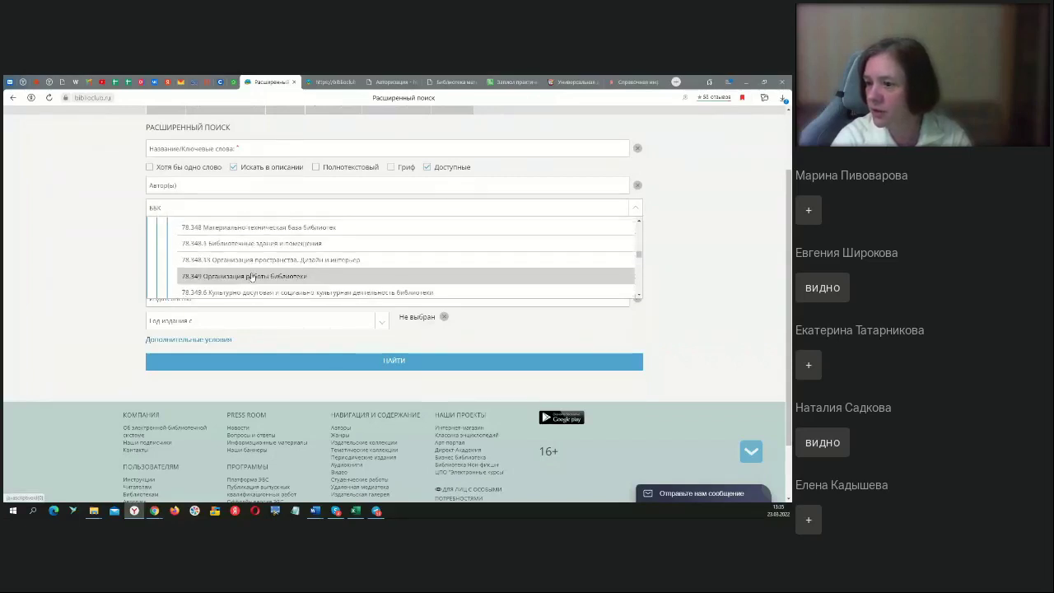
scroll(253, 276, up, 7)
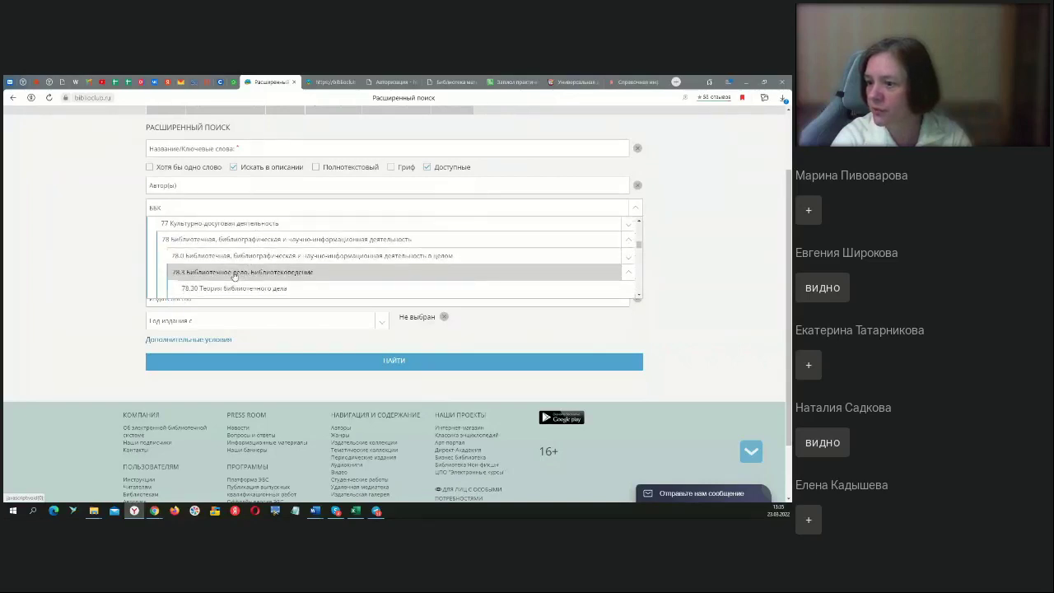
click(234, 275)
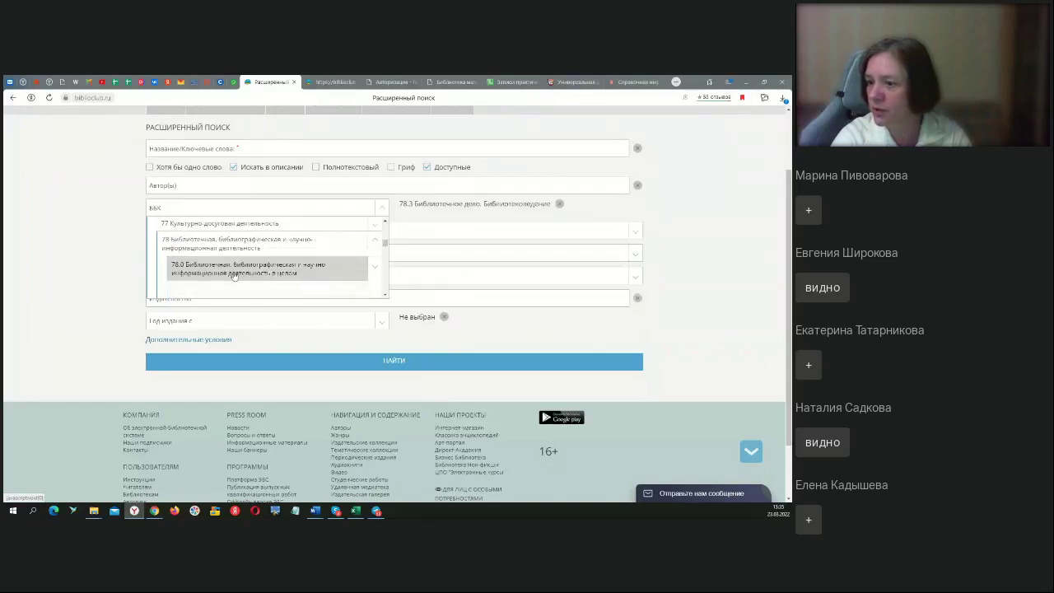
click(540, 327)
Set the starting publication year (Год издания с) to 2014 and run the search.
click(382, 326)
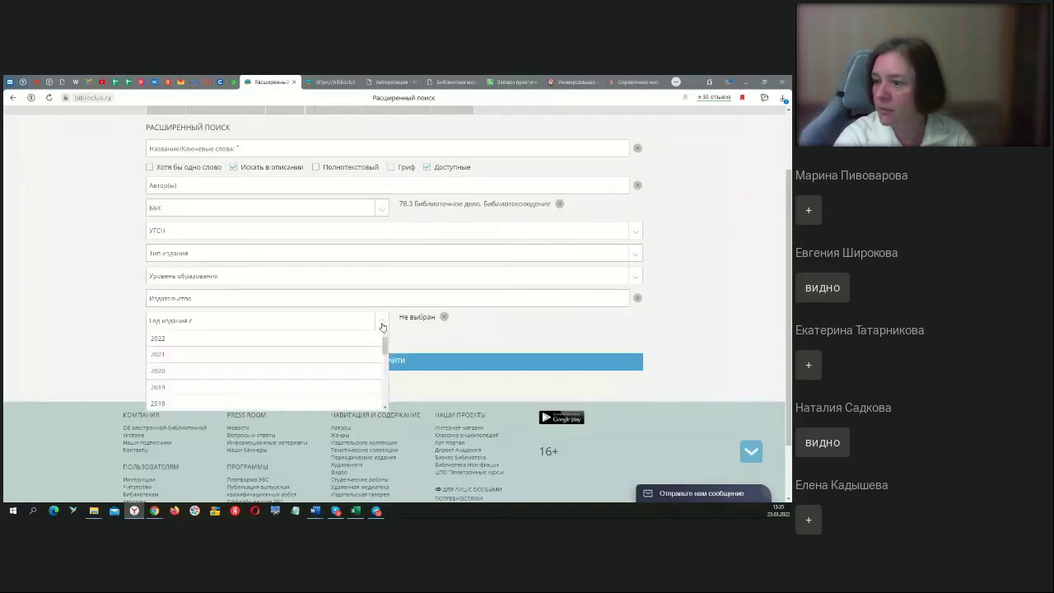
scroll(218, 375, down, 2)
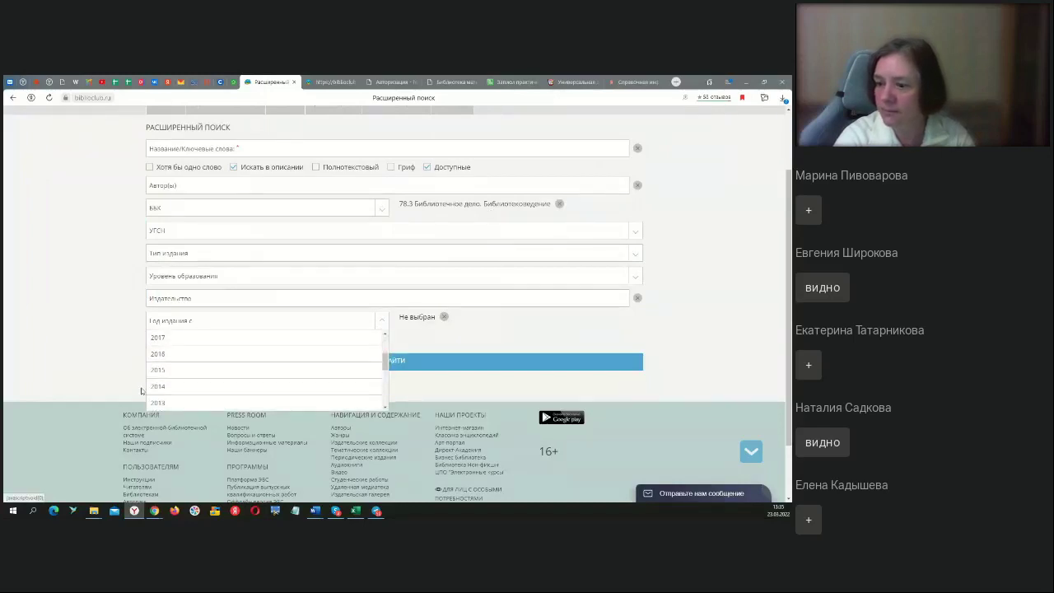
click(159, 387)
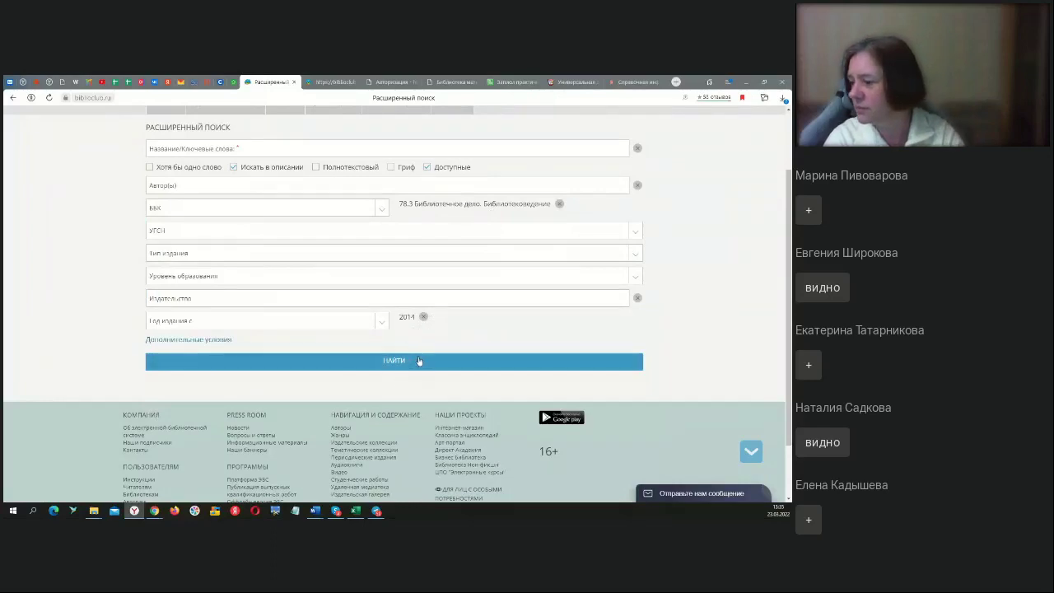
click(398, 363)
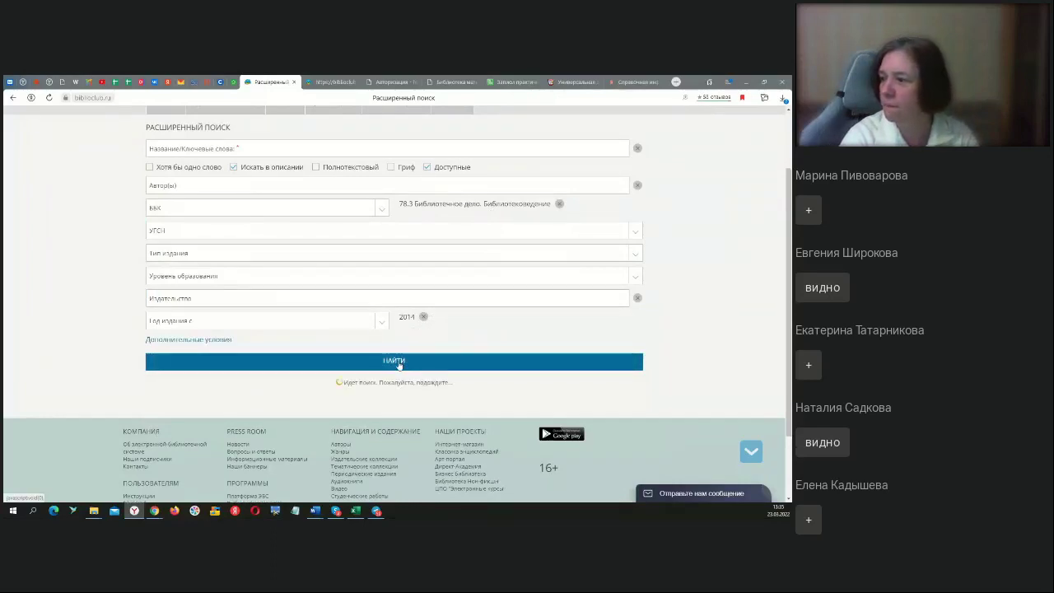
Examine the list of found documents and compare it with the search conditions that were set.
scroll(399, 364, down, 2)
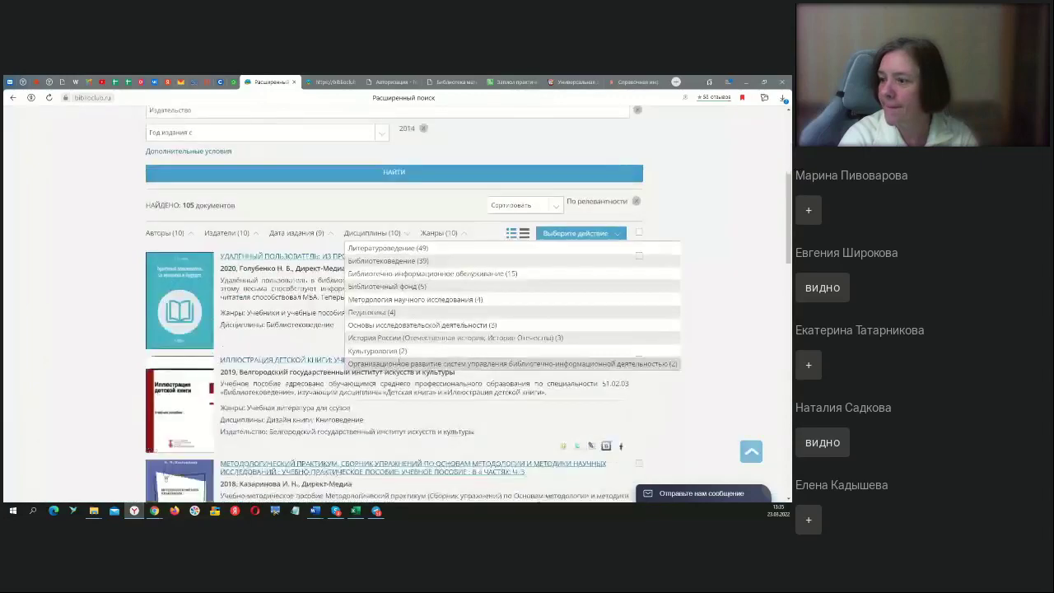
scroll(399, 364, down, 2)
scroll(75, 323, up, 2)
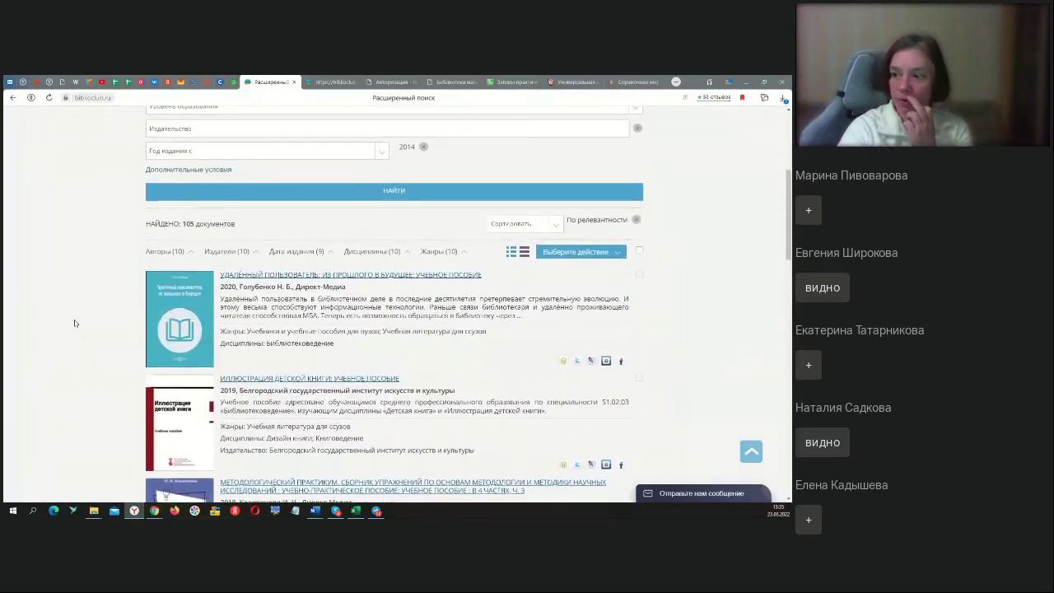
scroll(82, 298, up, 2)
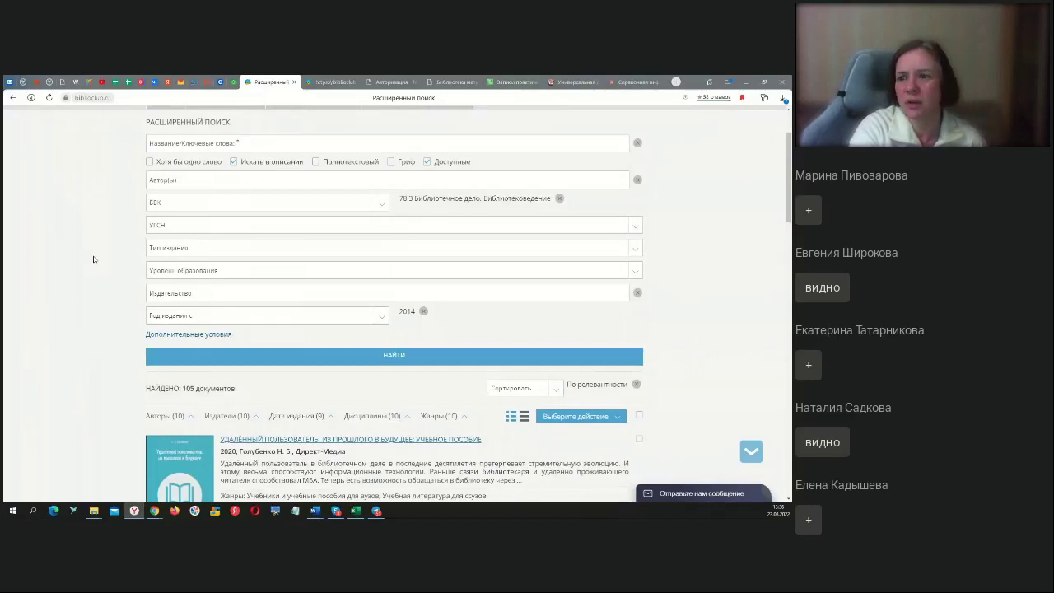
scroll(94, 253, down, 3)
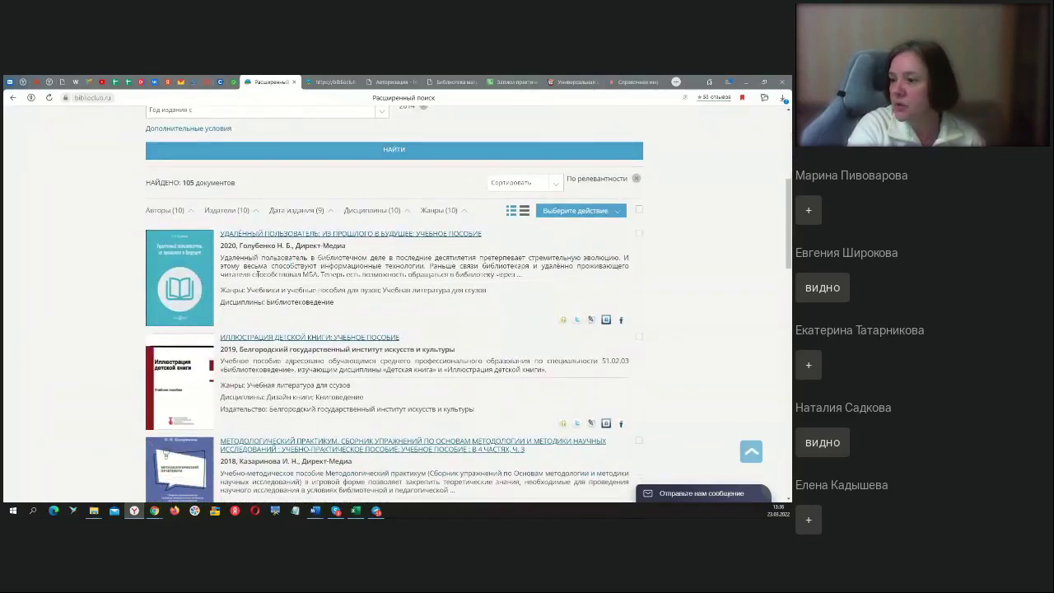
scroll(231, 247, down, 1)
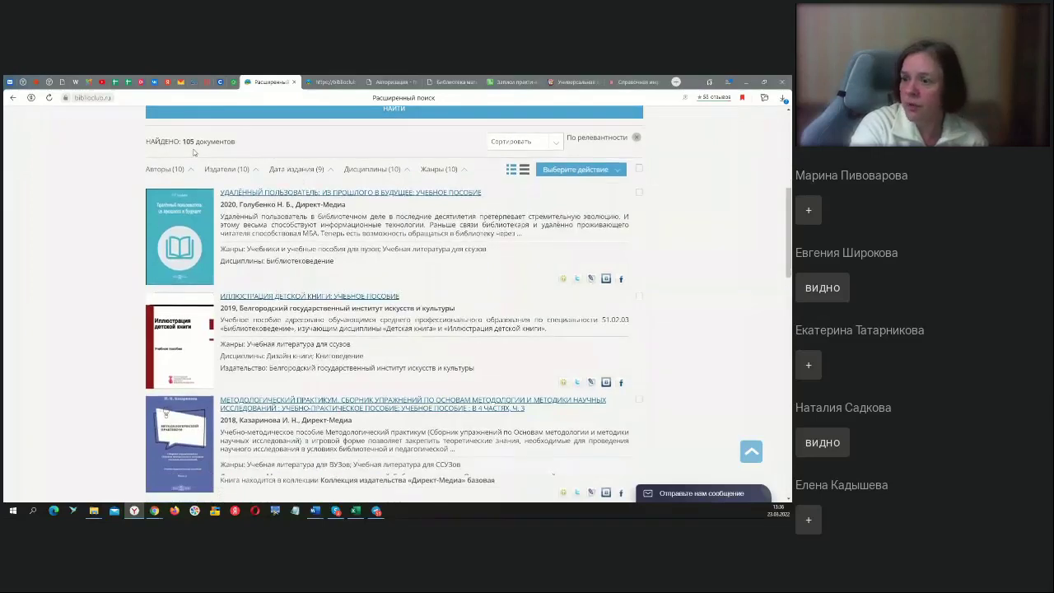
Set the publication type (Тип издания) to учебное and run the search again.
scroll(393, 372, up, 3)
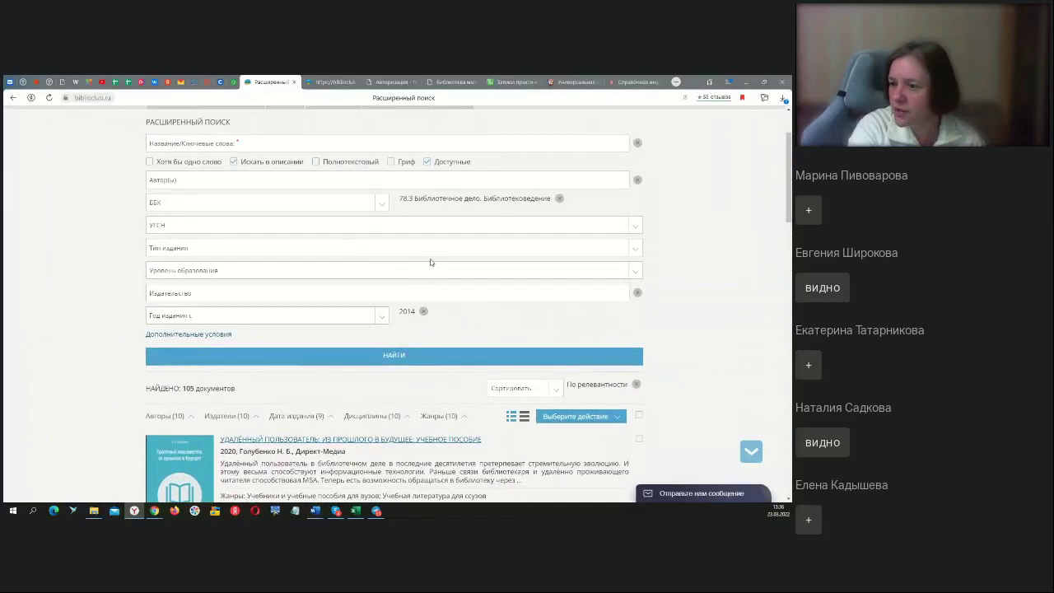
click(639, 251)
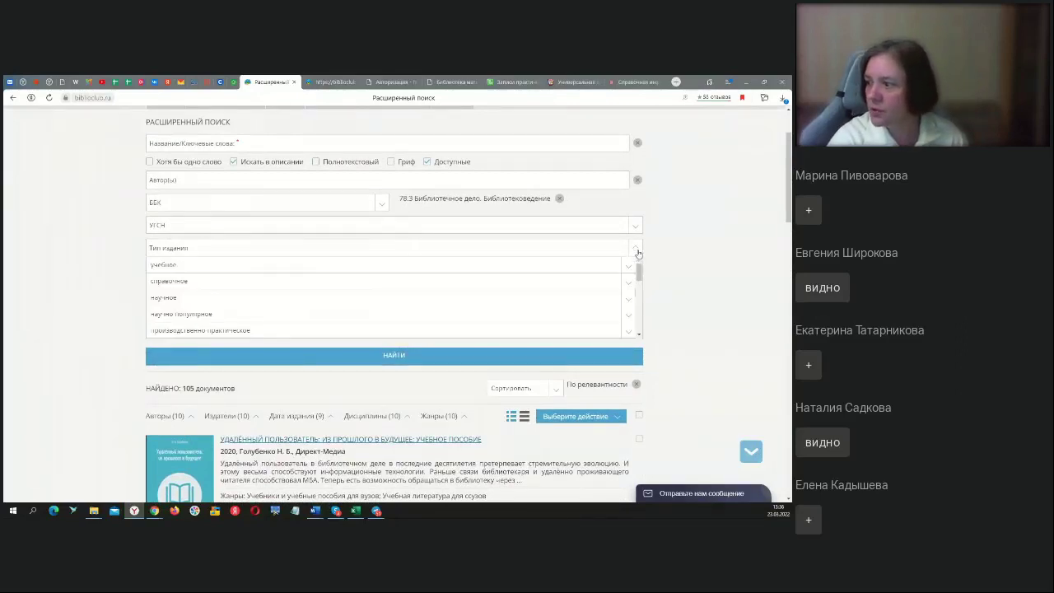
click(167, 269)
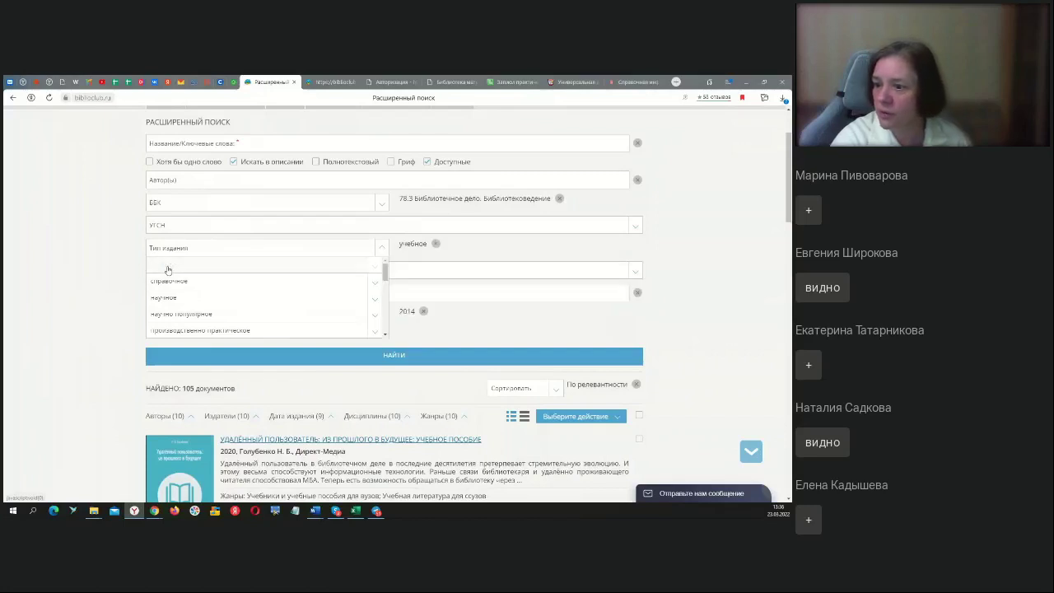
click(396, 355)
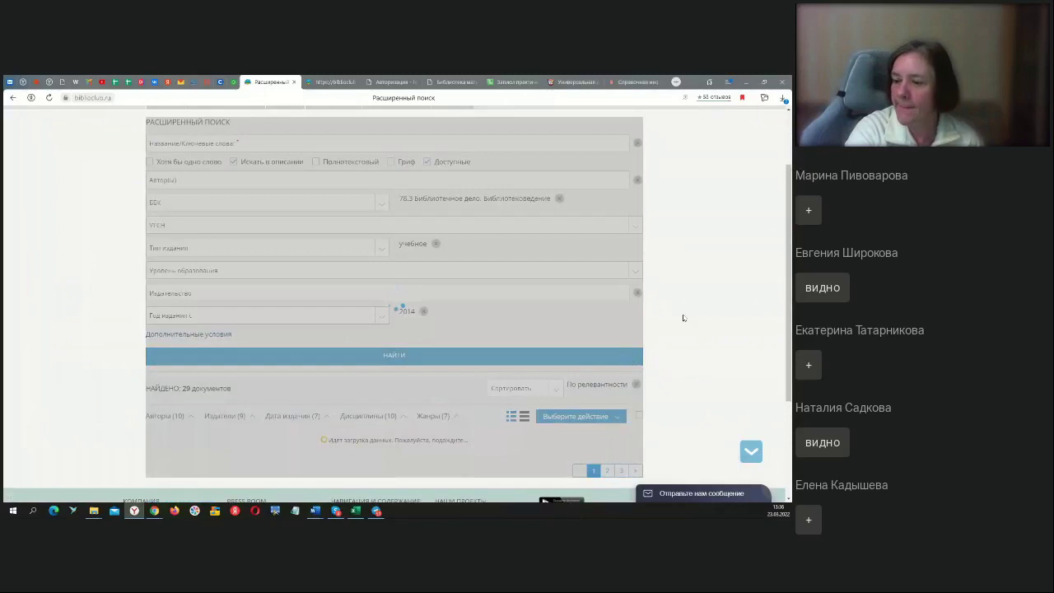
Review the narrowed results and display the Дисциплины filter options for the found documents.
scroll(683, 318, down, 4)
scroll(683, 318, up, 2)
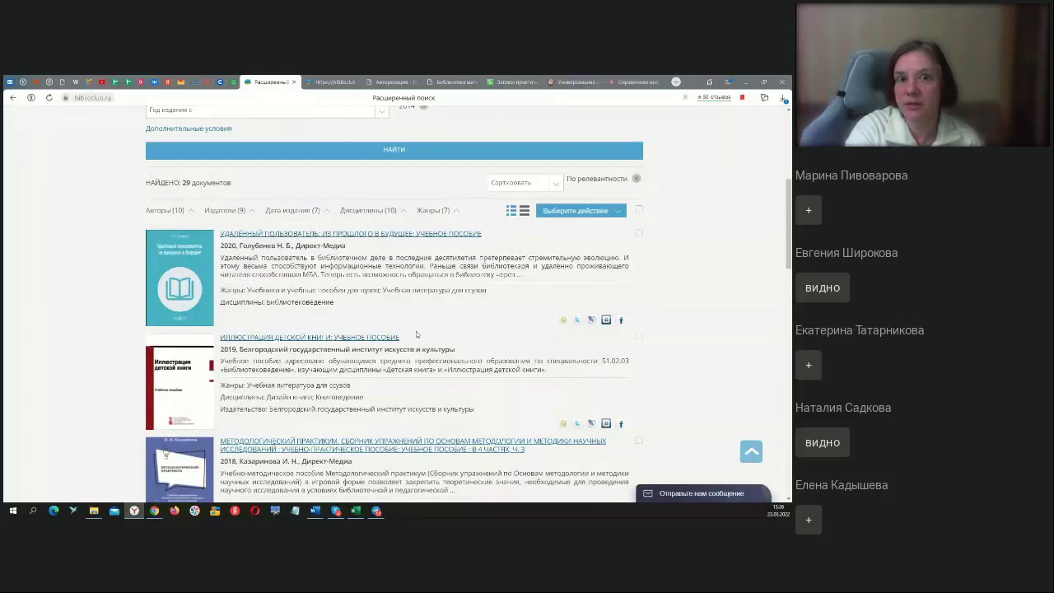
scroll(417, 334, up, 2)
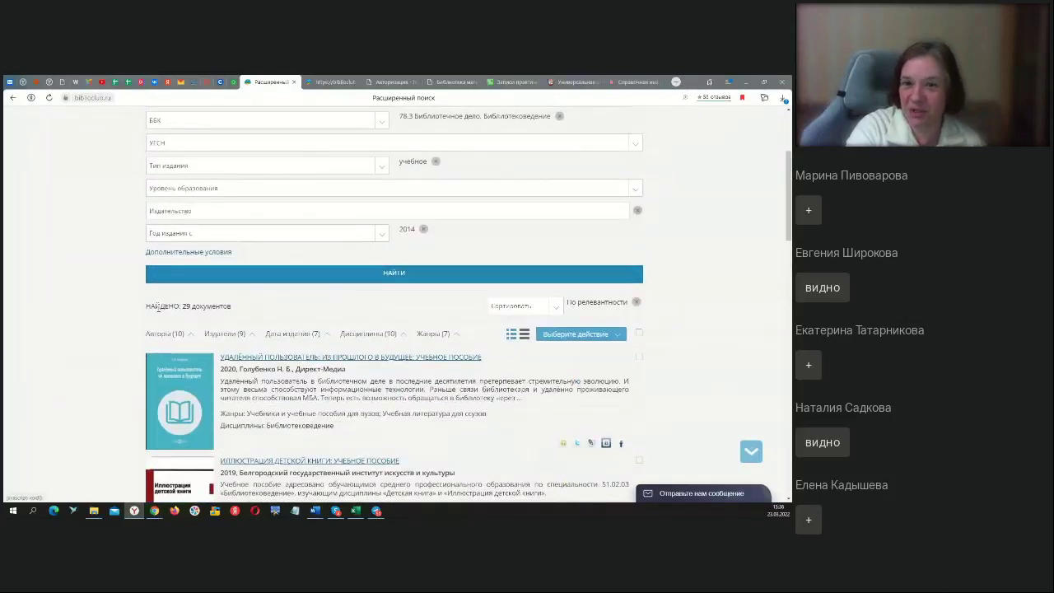
mouse_move(204, 337)
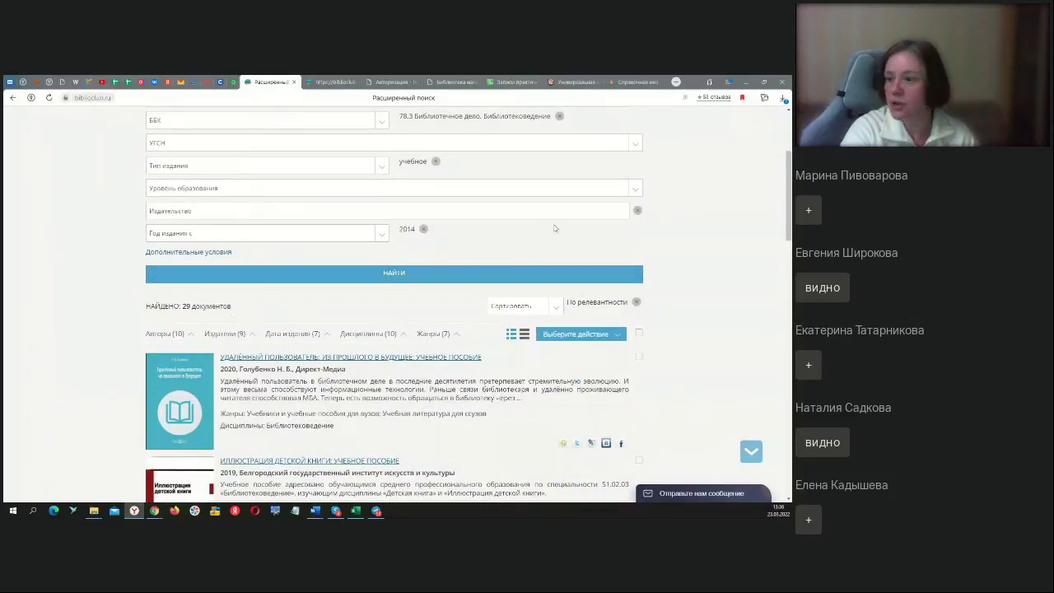
scroll(555, 228, up, 1)
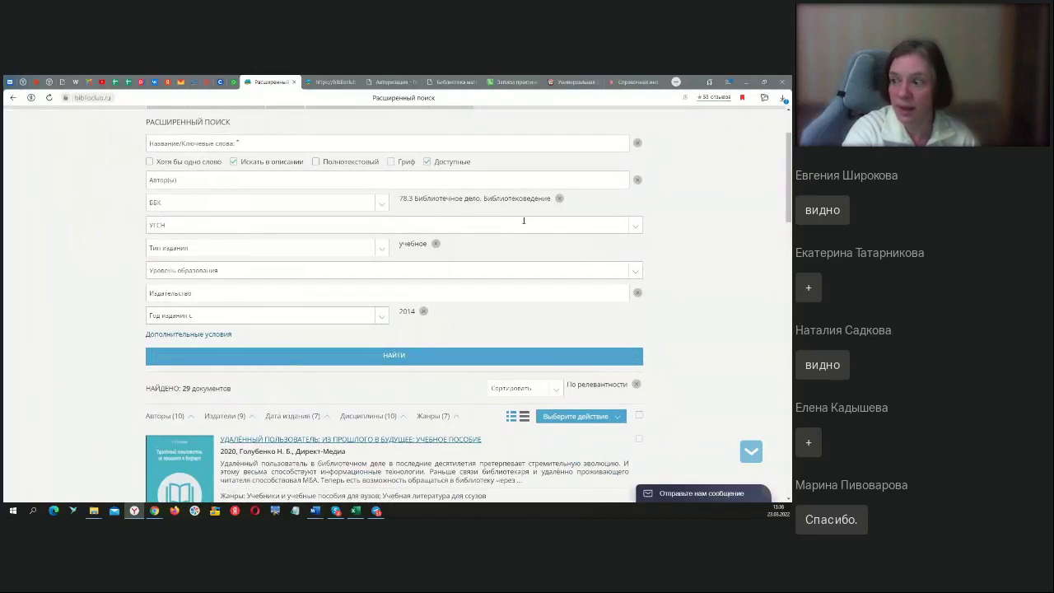
click(387, 419)
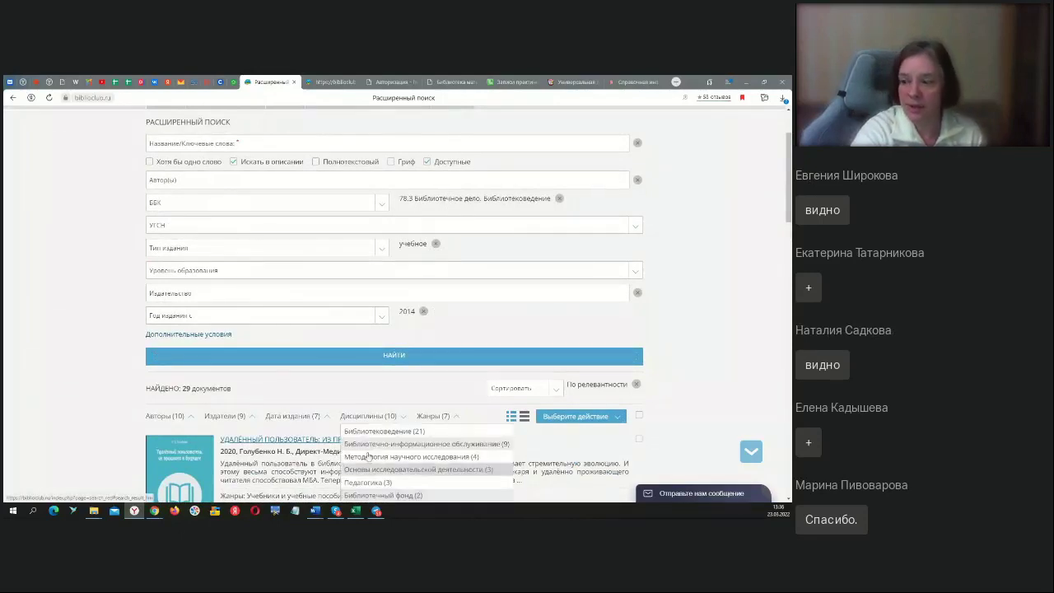
Look through the found documents and sort them by novelty (По новизне).
scroll(82, 405, down, 1)
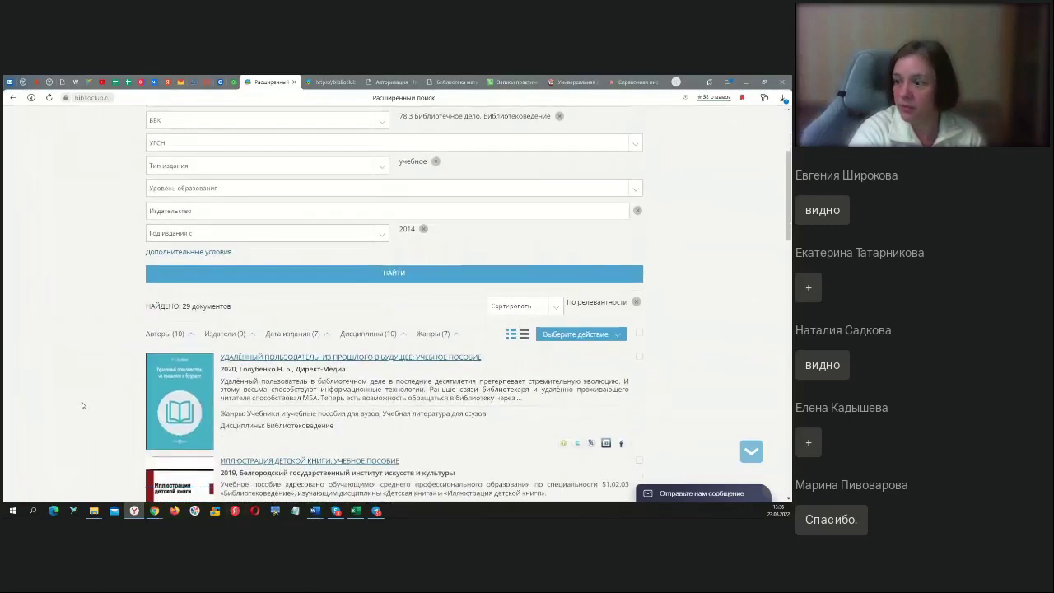
scroll(100, 394, down, 4)
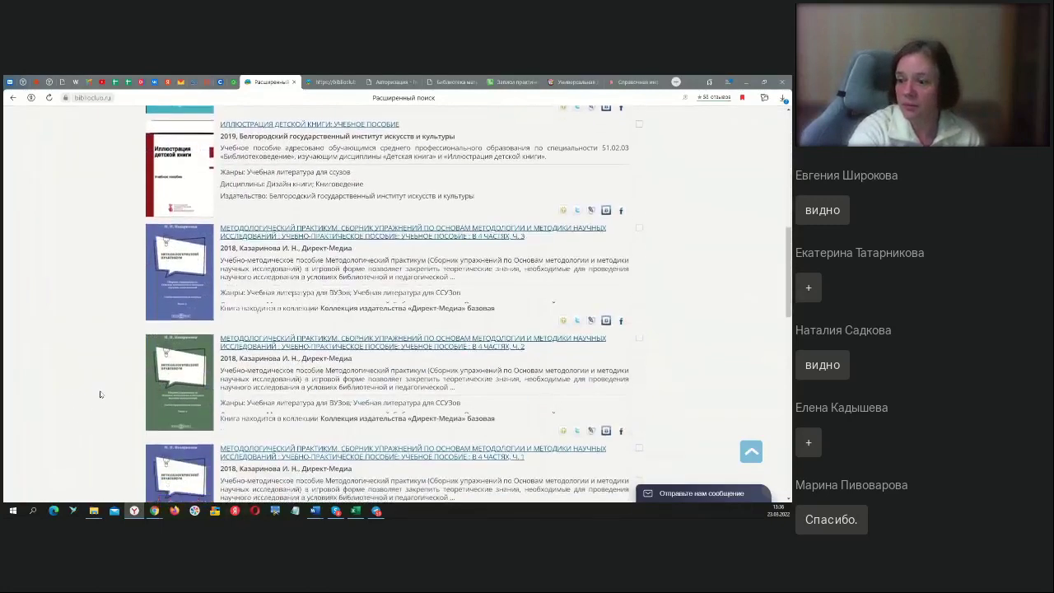
scroll(99, 395, down, 5)
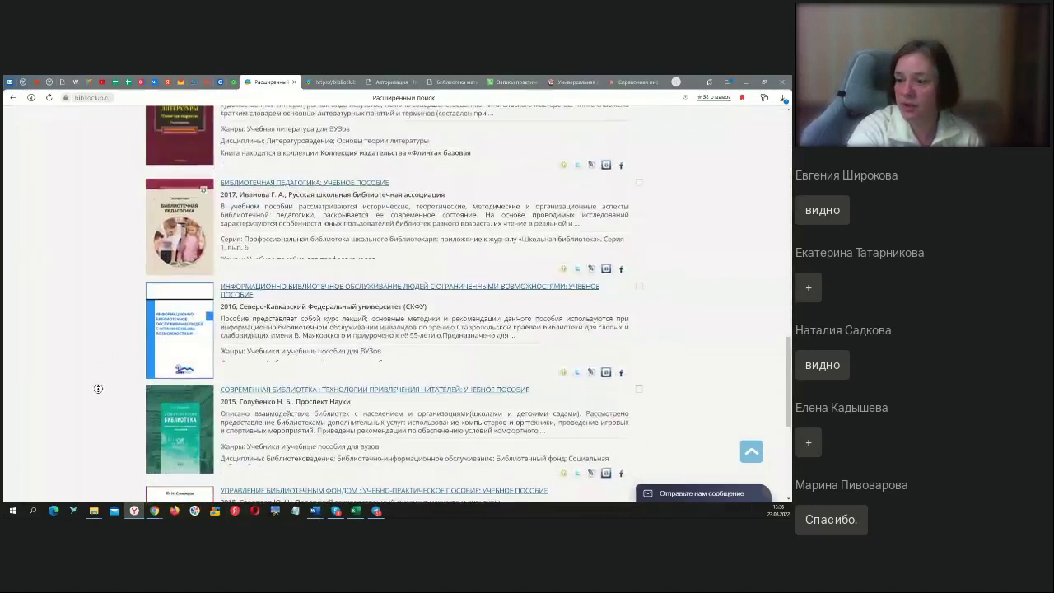
scroll(98, 389, up, 15)
scroll(694, 367, down, 10)
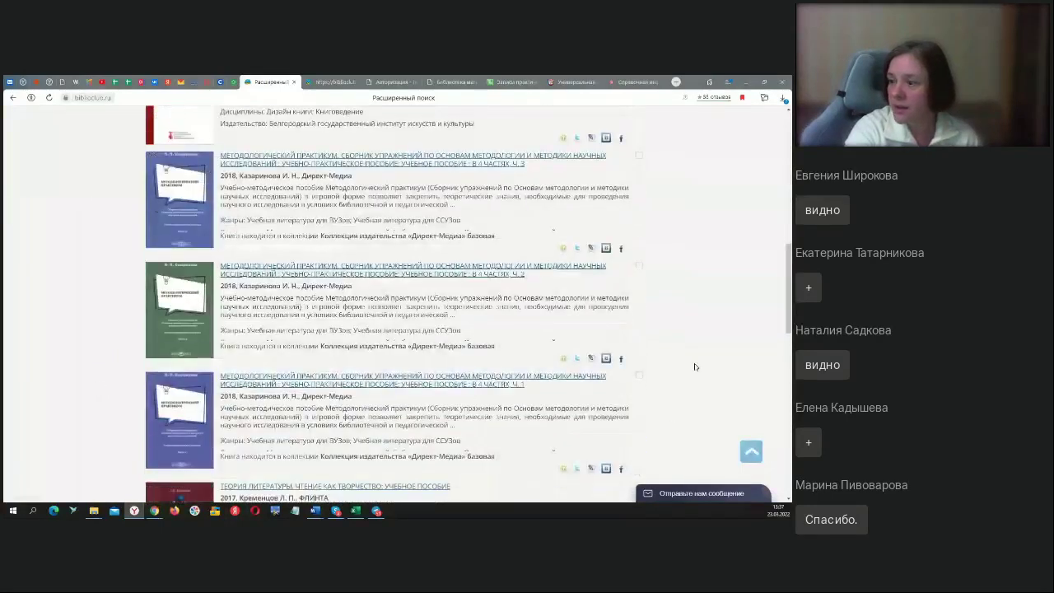
scroll(694, 367, up, 4)
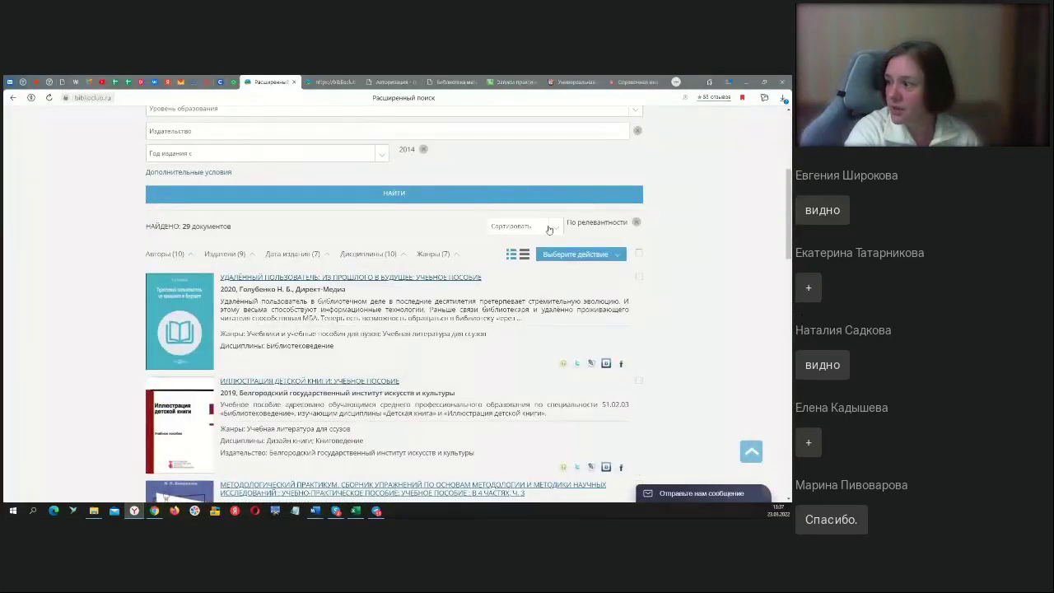
click(549, 227)
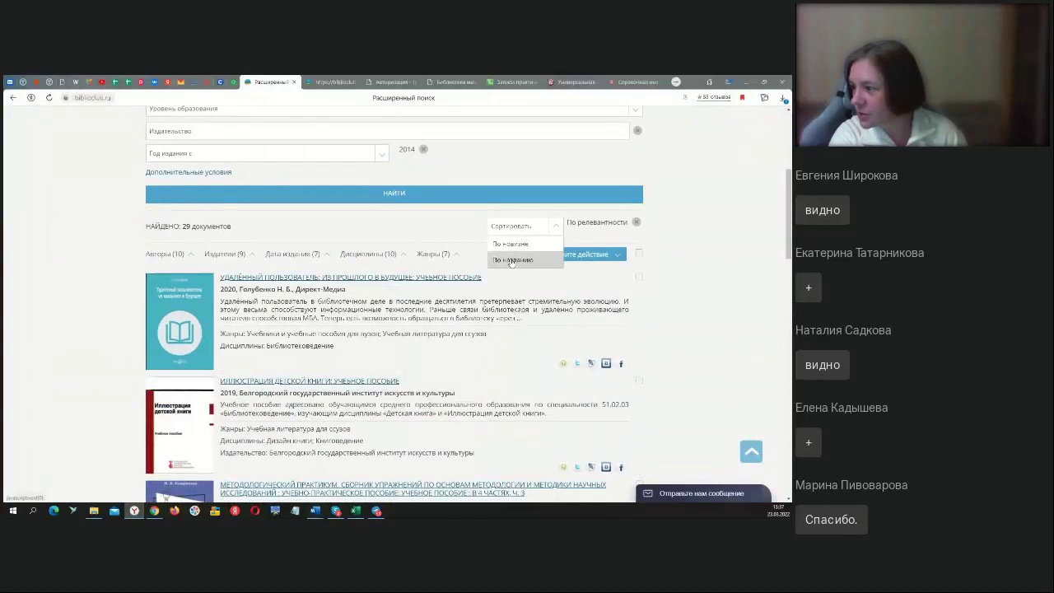
click(512, 260)
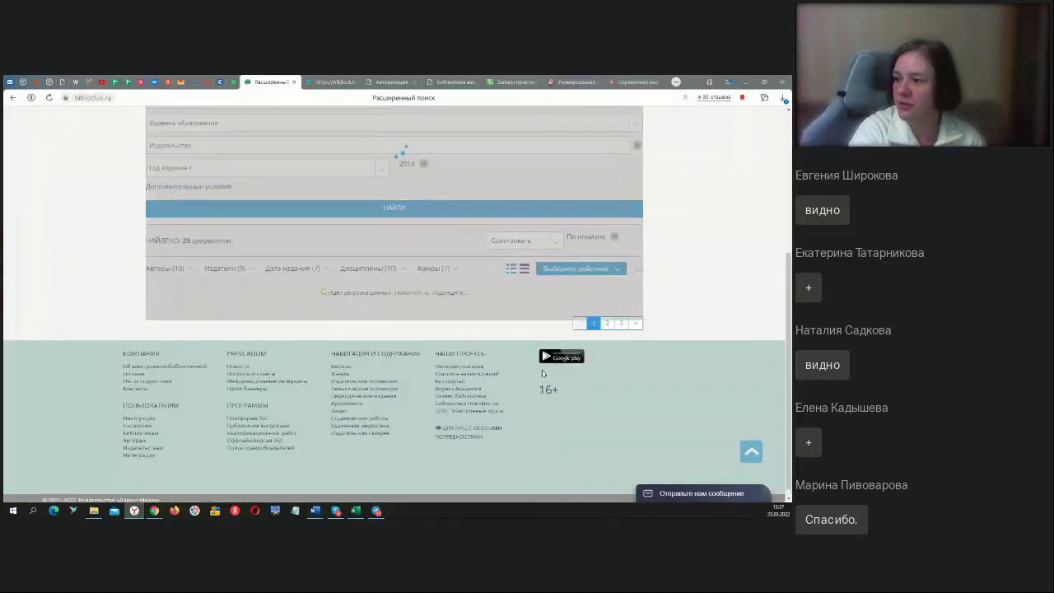
Go to page 3 of the sorted search results.
scroll(527, 382, down, 5)
scroll(513, 390, down, 5)
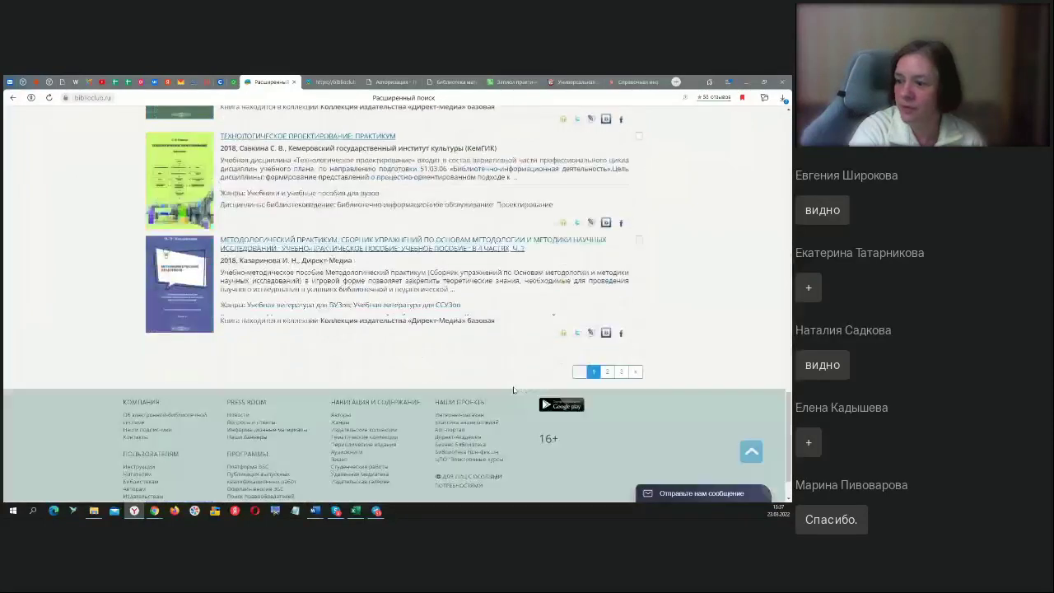
click(623, 397)
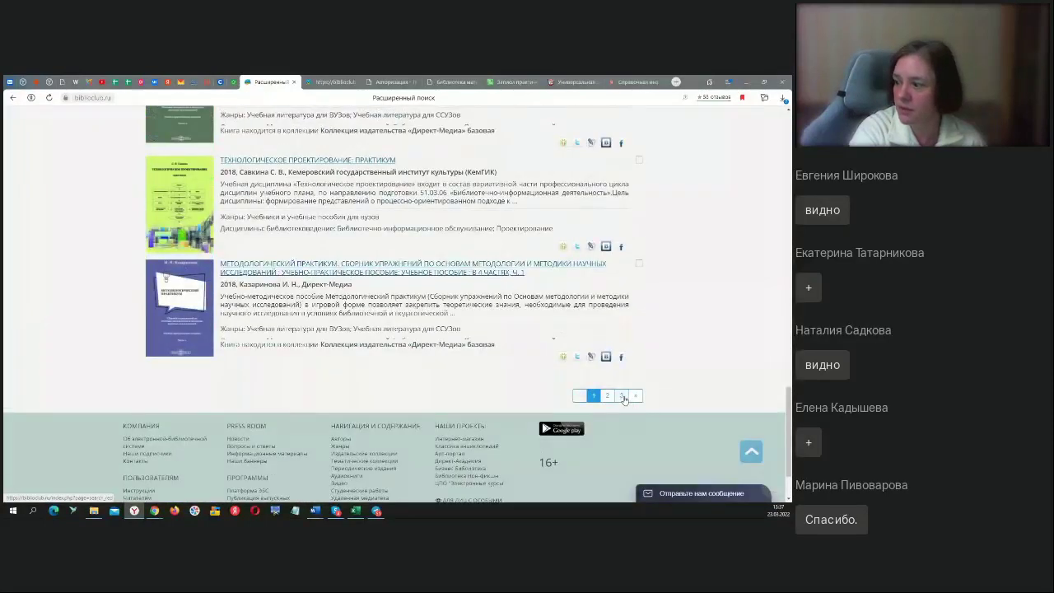
Examine the publications on the last results page, checking their publication years, genres and disciplines against the search conditions.
scroll(624, 401, up, 3)
scroll(656, 358, down, 6)
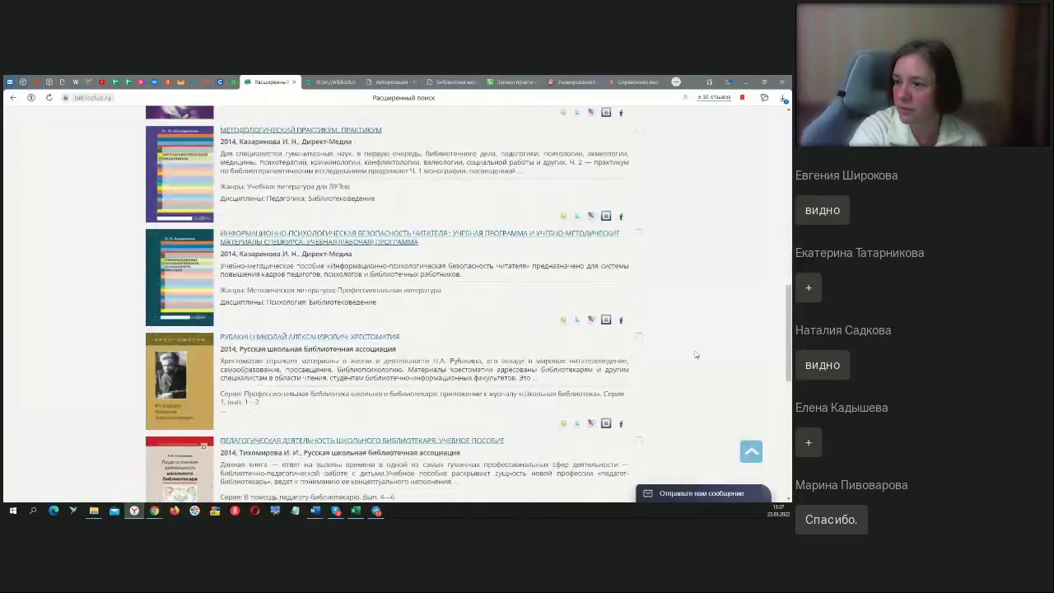
scroll(82, 275, up, 4)
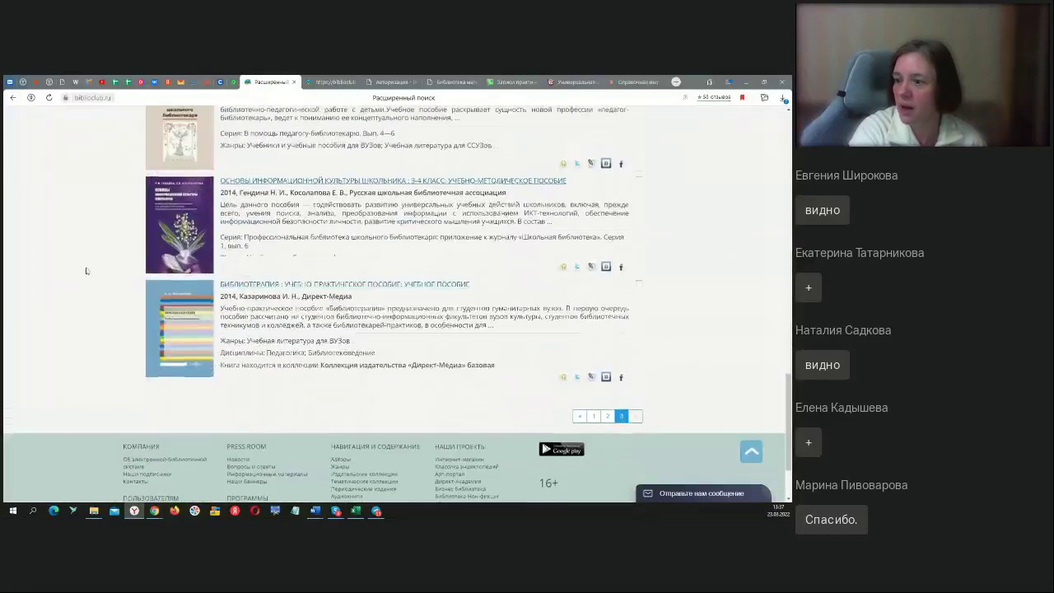
scroll(299, 267, up, 3)
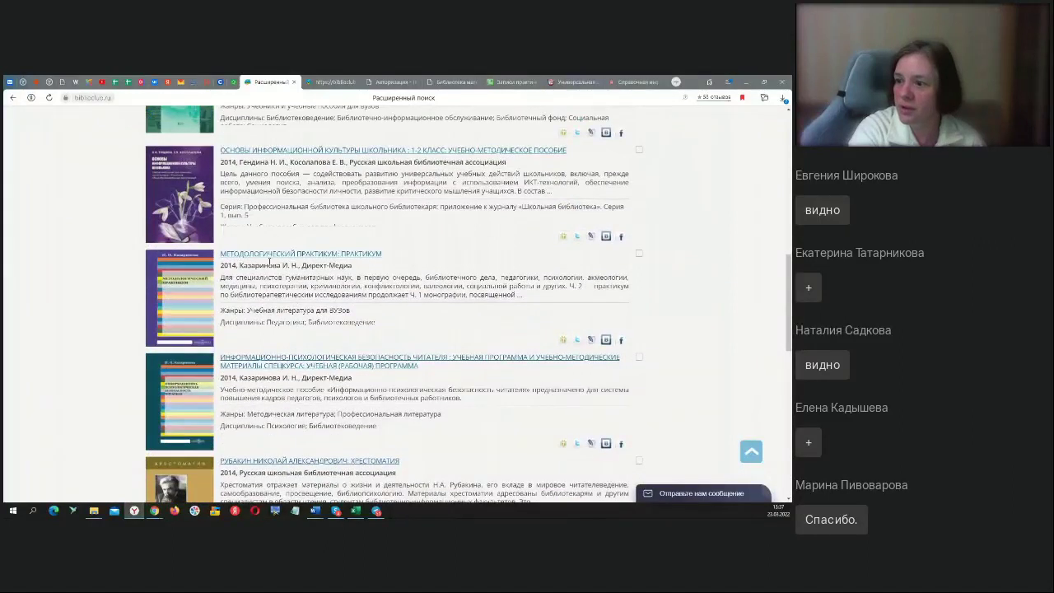
scroll(285, 221, down, 1)
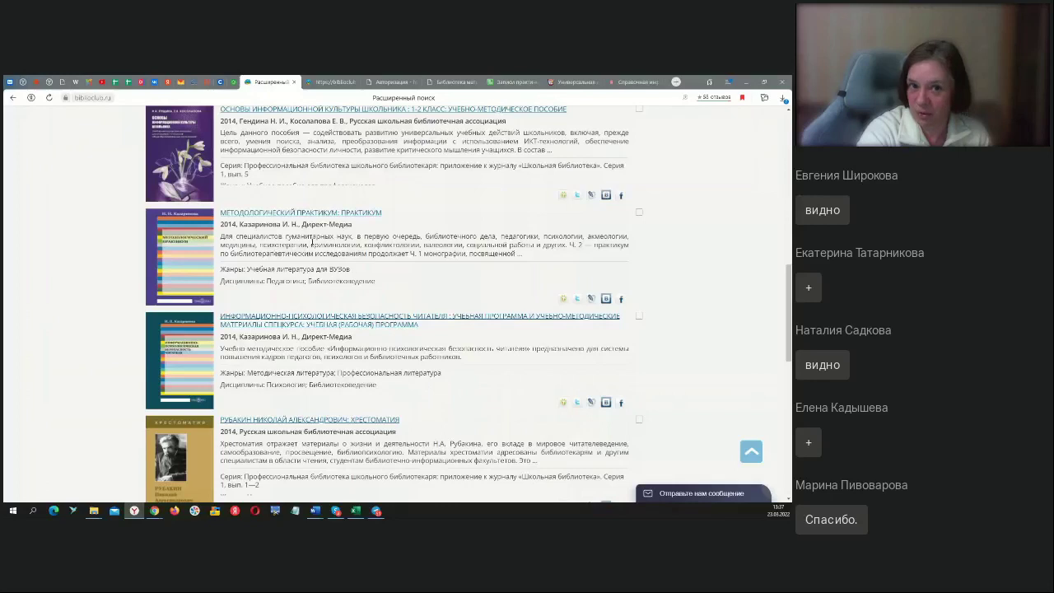
scroll(284, 347, down, 1)
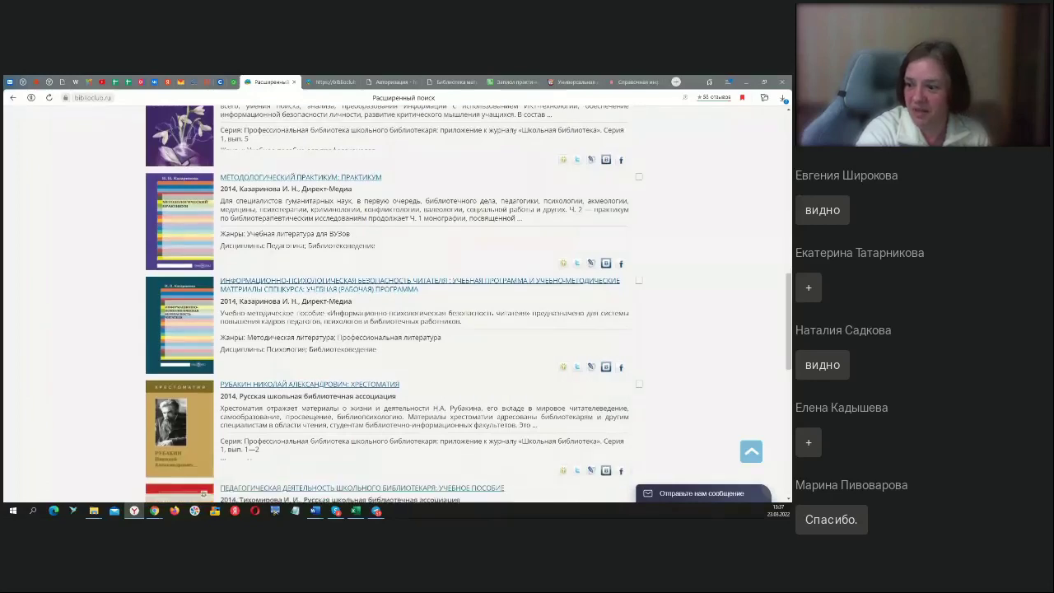
scroll(258, 331, down, 4)
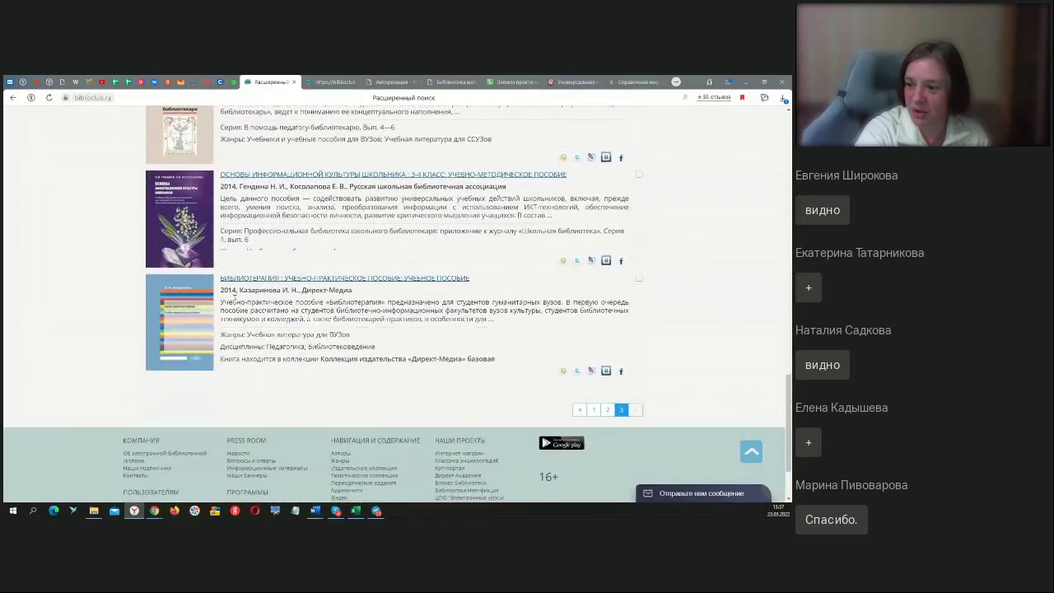
scroll(319, 311, up, 5)
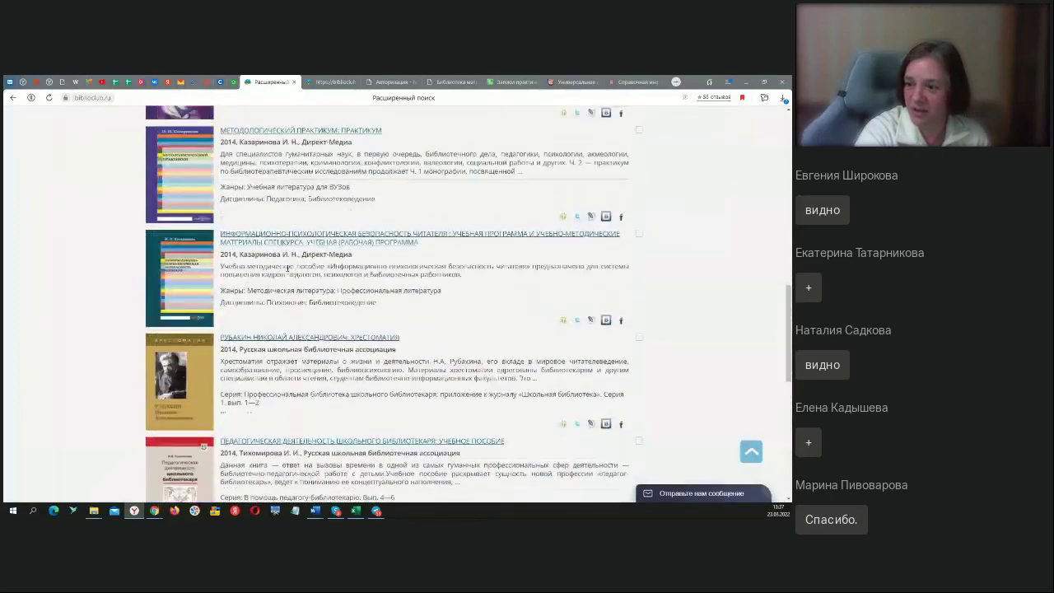
scroll(284, 268, down, 5)
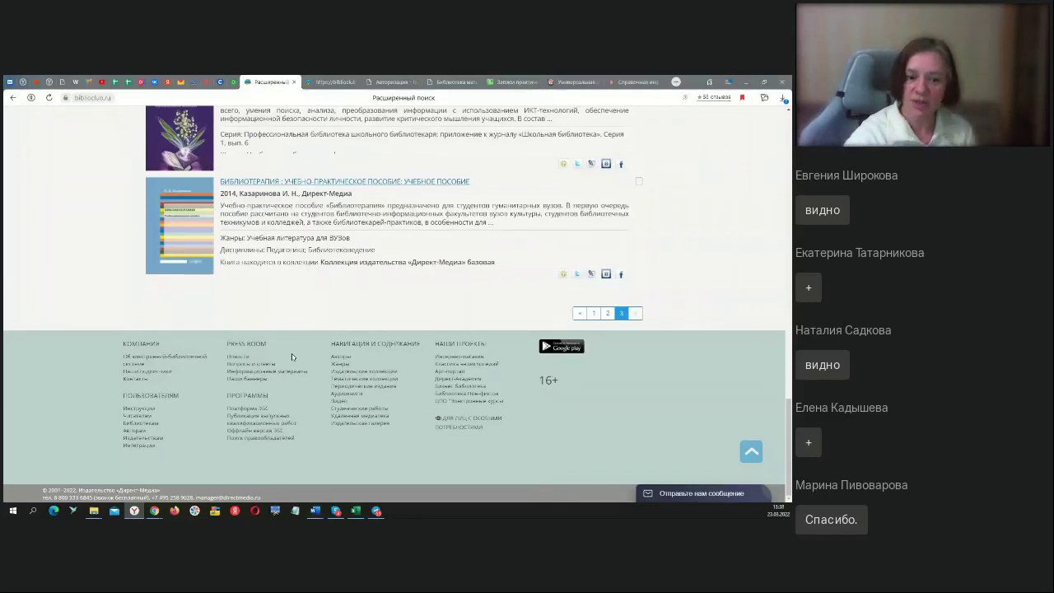
scroll(295, 293, up, 1)
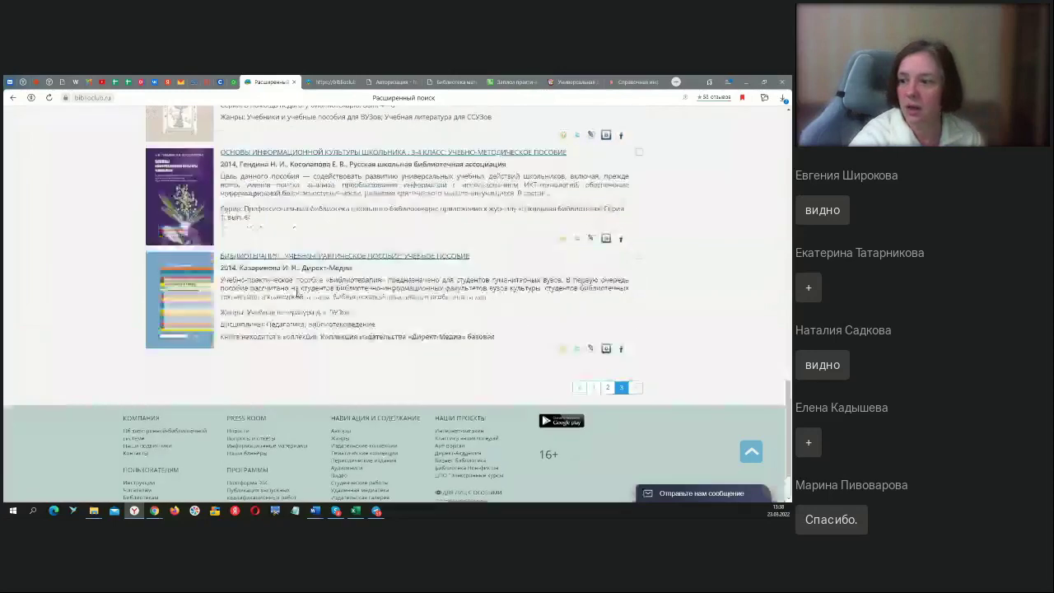
scroll(296, 293, up, 2)
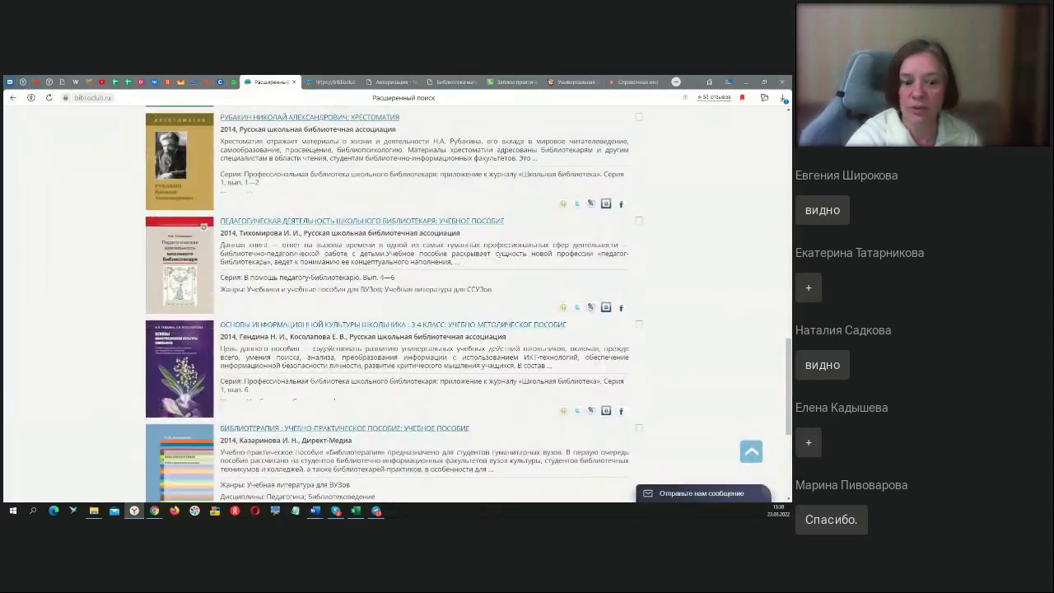